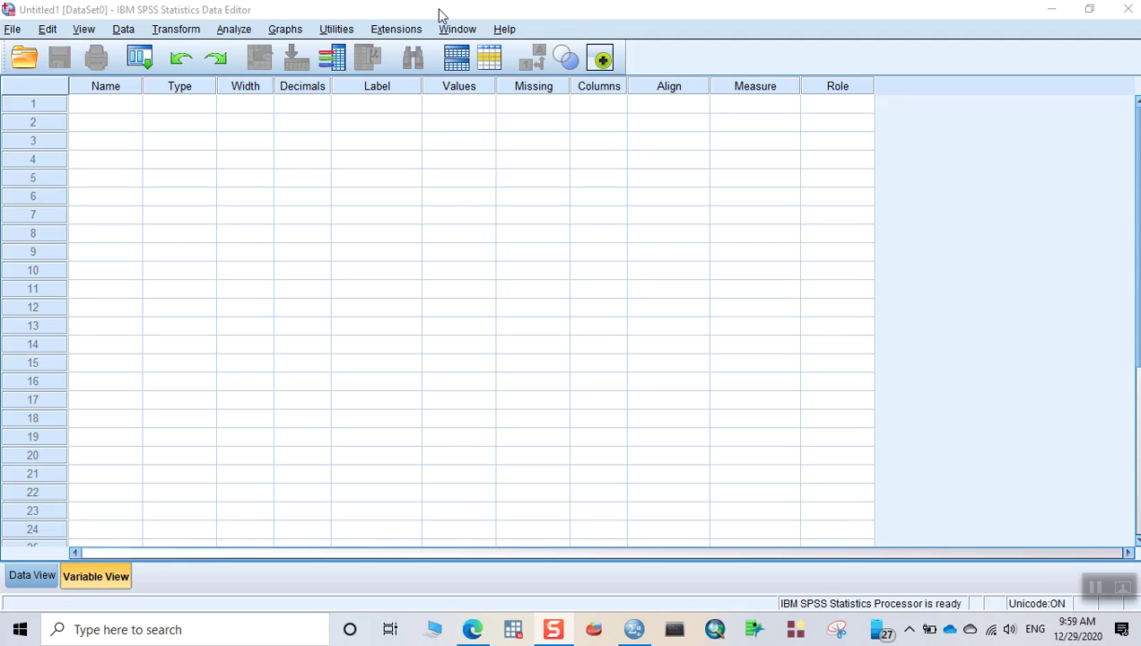
# Bring the empty, untitled Data Editor window into focus.
pyautogui.click(275, 233)
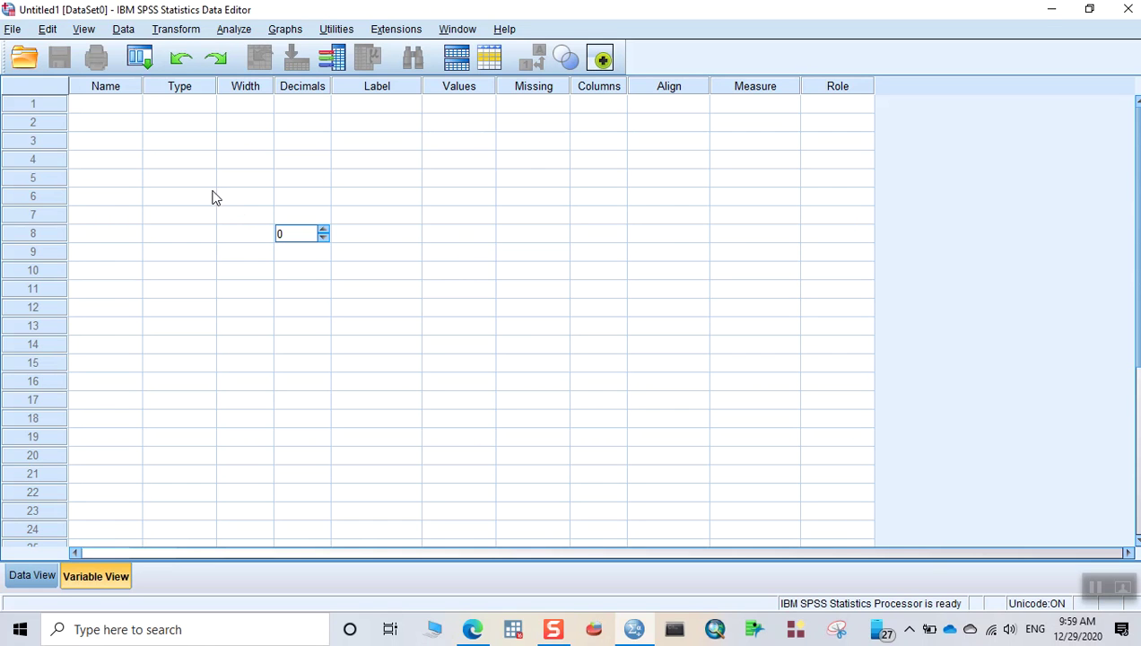
# Open the Open Data dialog and select demo.sav from the English sample folder.
pyautogui.click(12, 29)
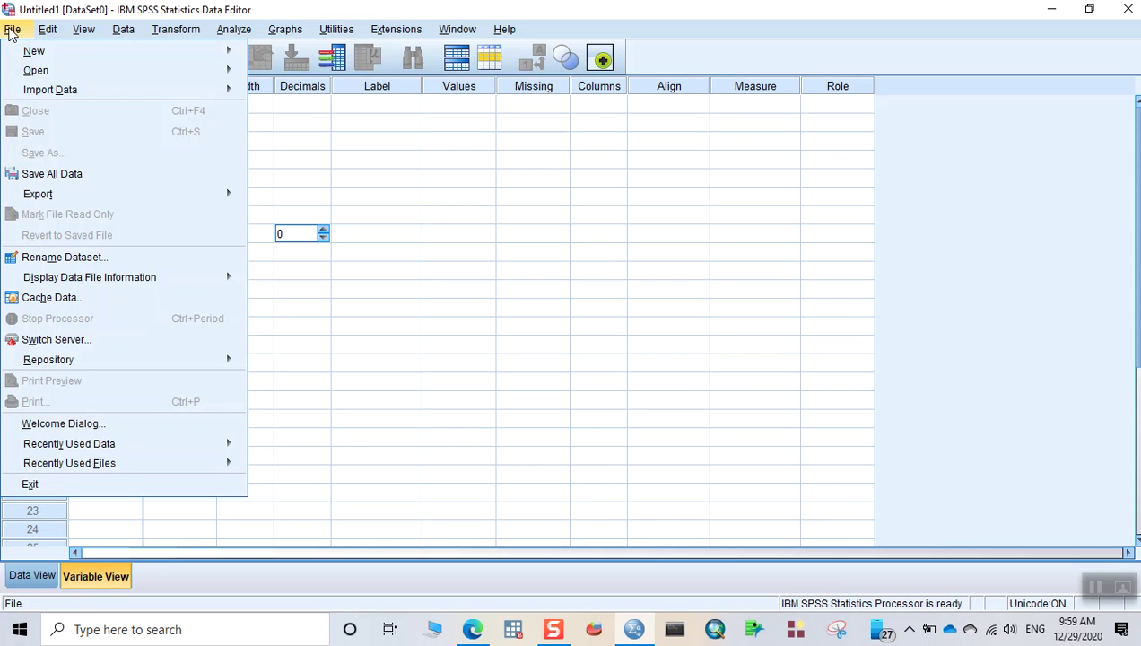
pyautogui.moveTo(77, 70)
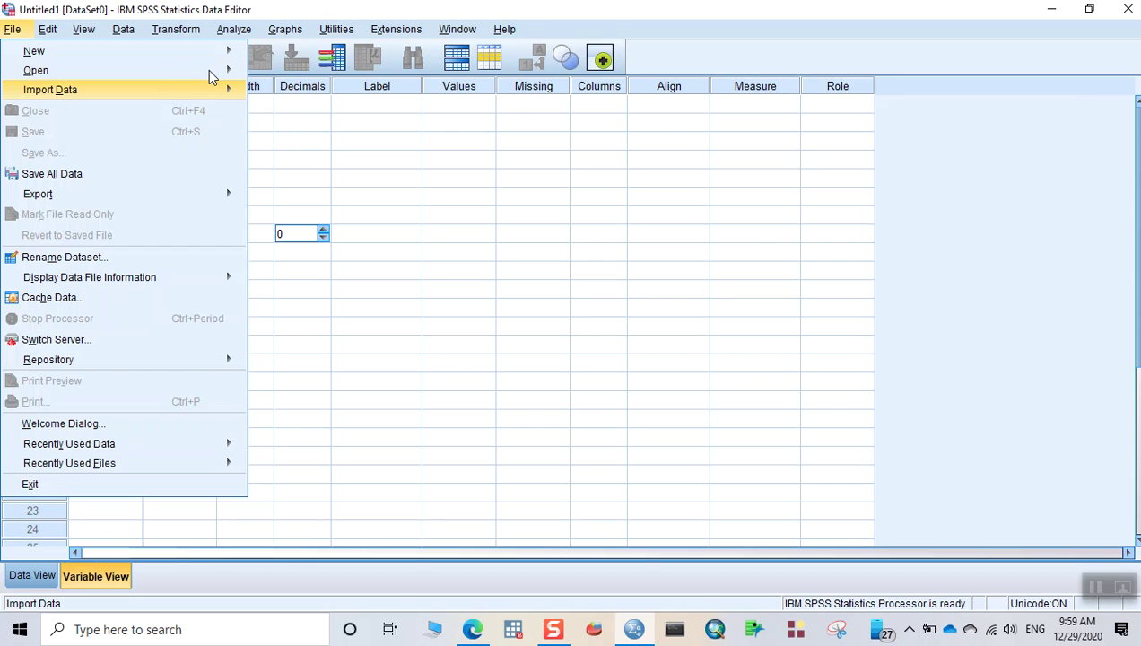
pyautogui.moveTo(208, 70)
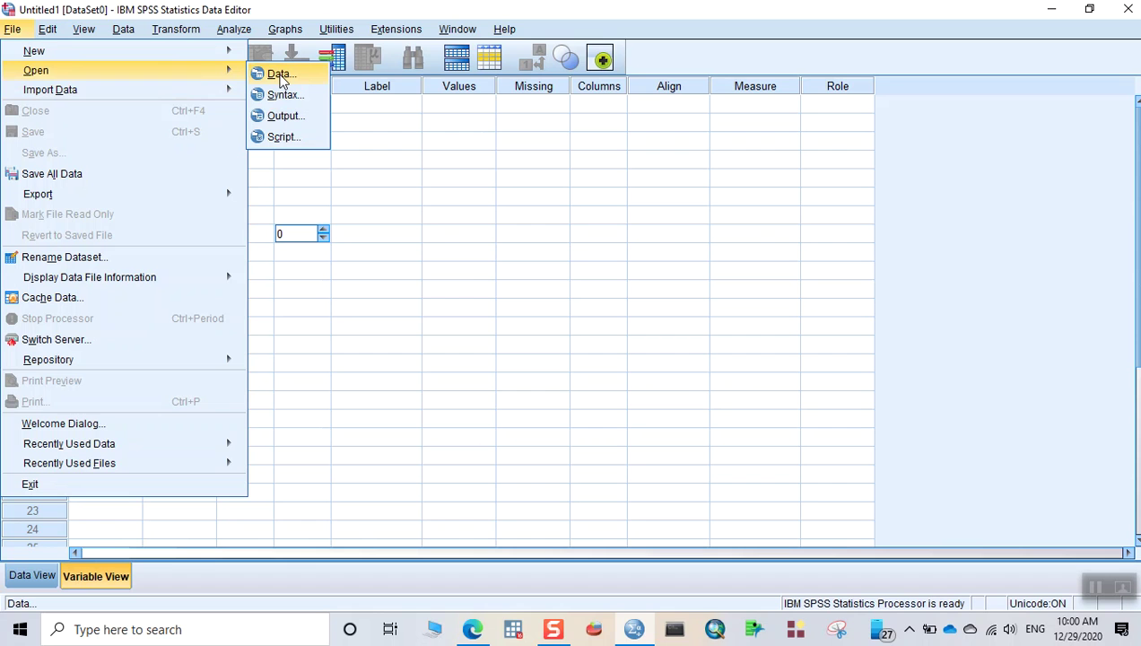
pyautogui.click(281, 75)
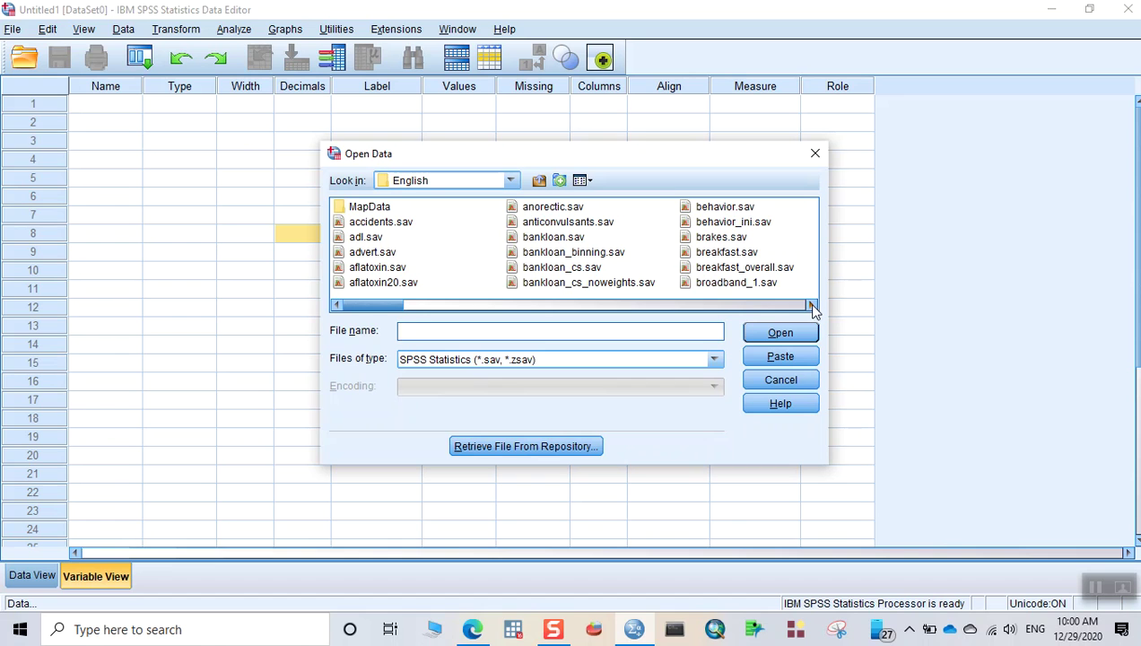
pyautogui.click(813, 306)
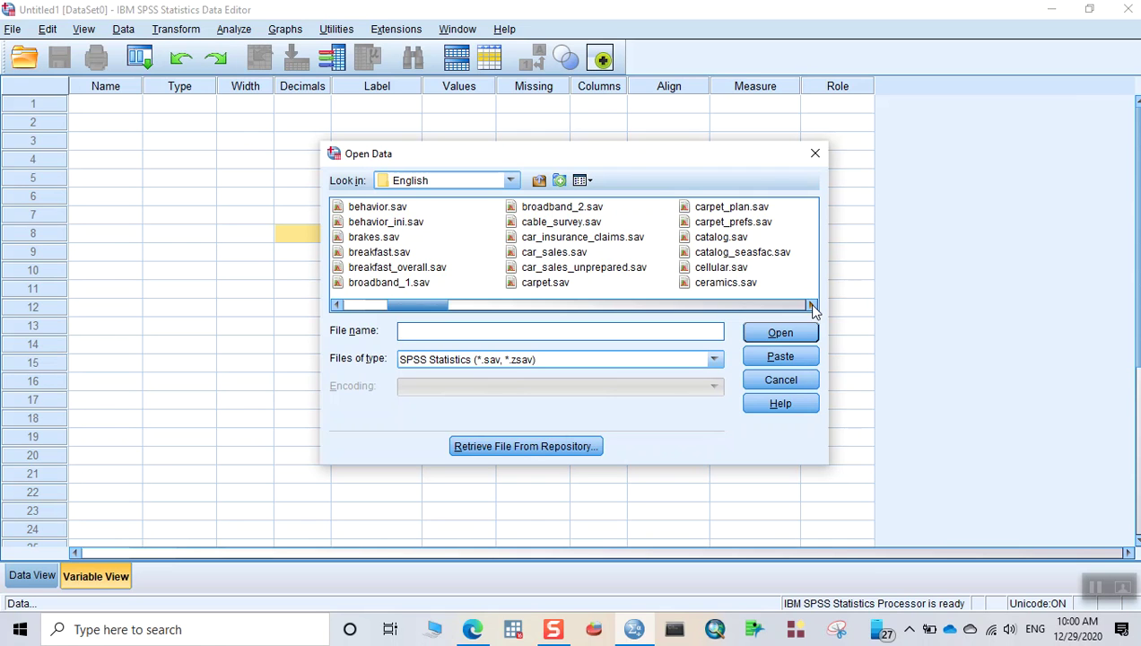
pyautogui.click(813, 306)
pyautogui.click(813, 306)
pyautogui.click(813, 306)
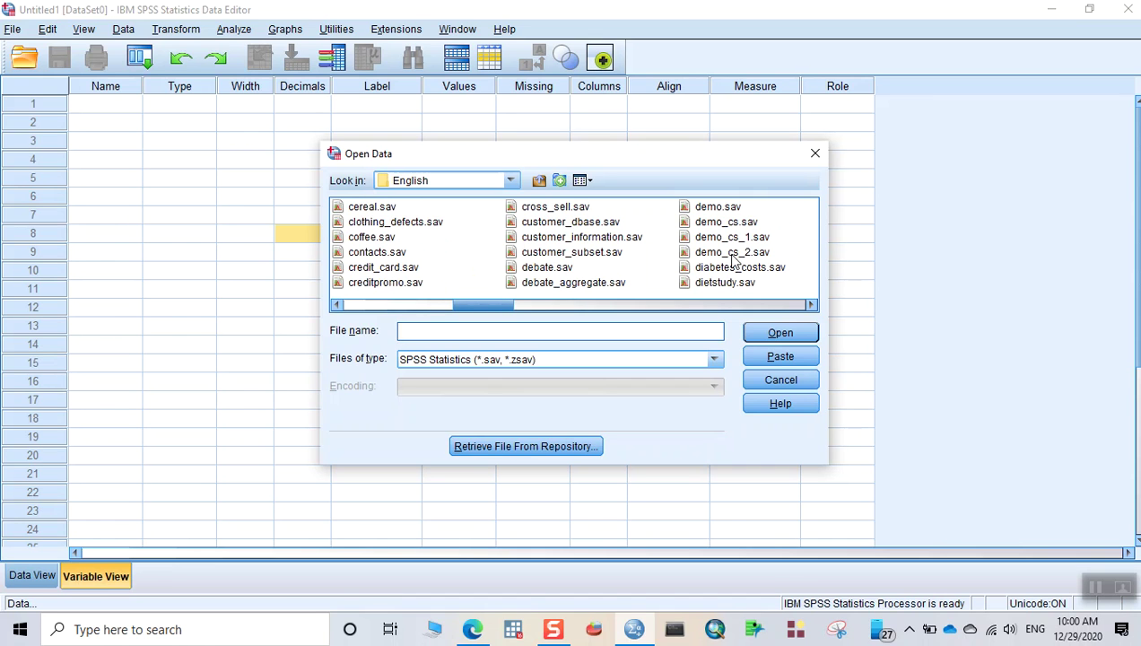
pyautogui.click(729, 209)
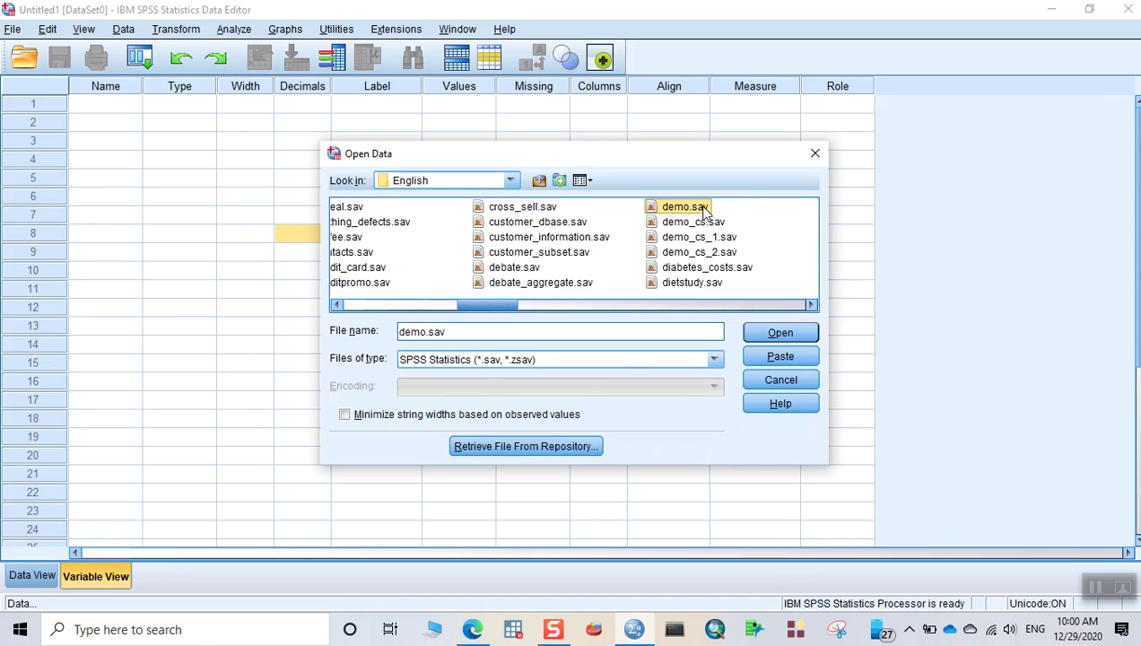
# Open demo.sav in the Data Editor and bring up the Transform menu.
pyautogui.click(774, 332)
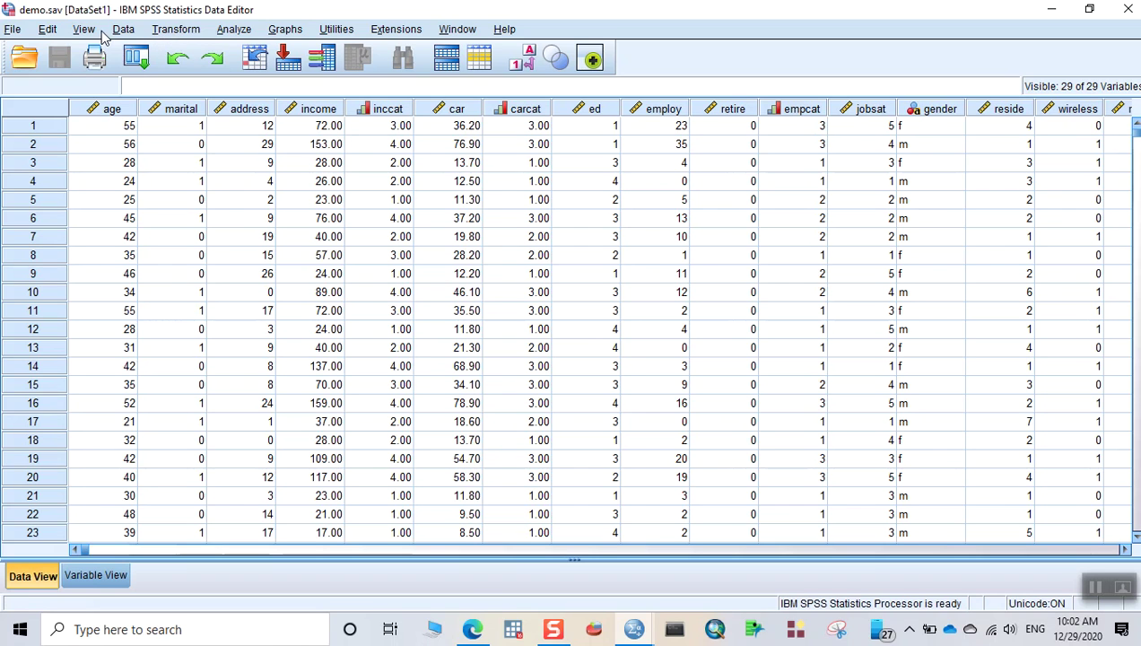
pyautogui.click(179, 34)
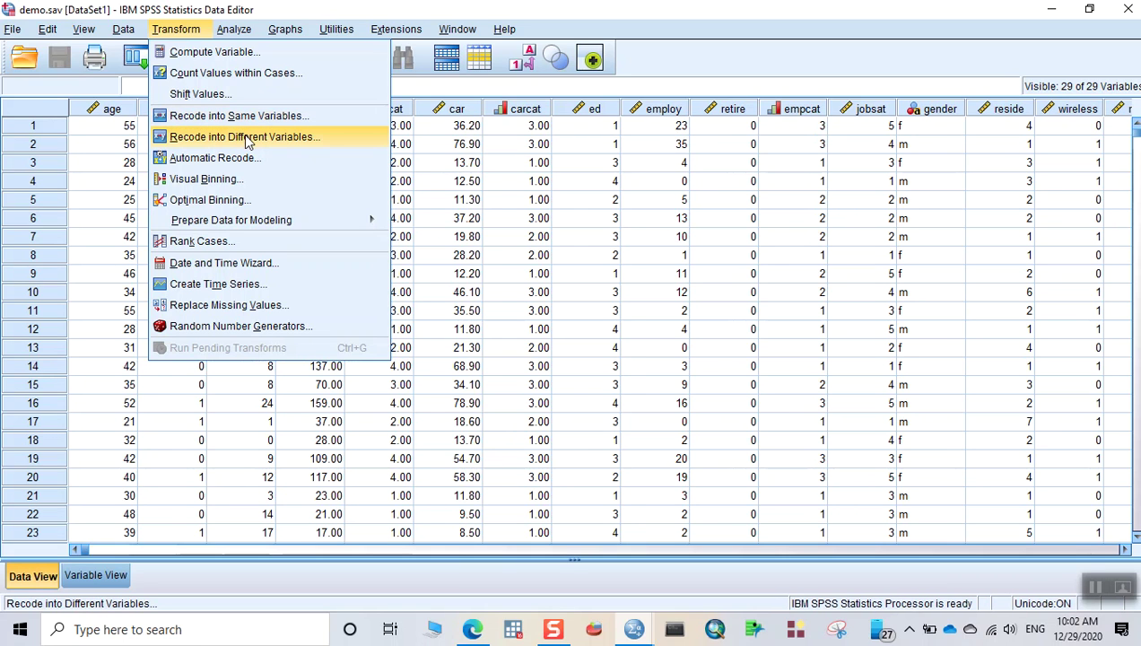
# Recode 'Age in years' into new output variable agegrp labelled 'Age group'.
pyautogui.click(244, 134)
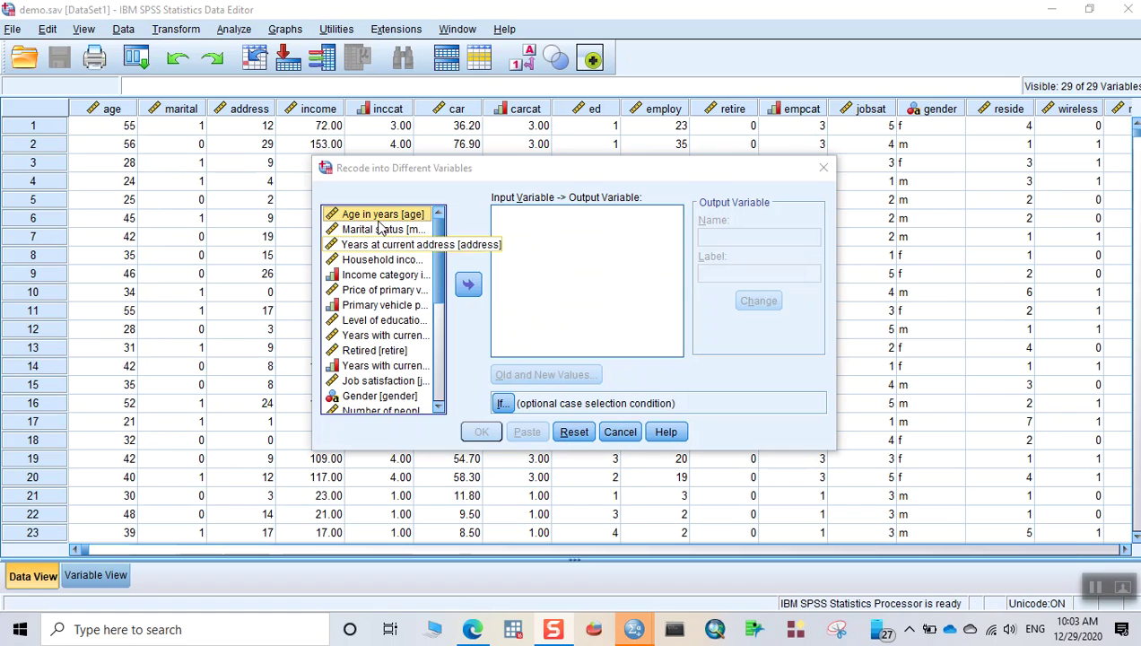
pyautogui.click(375, 219)
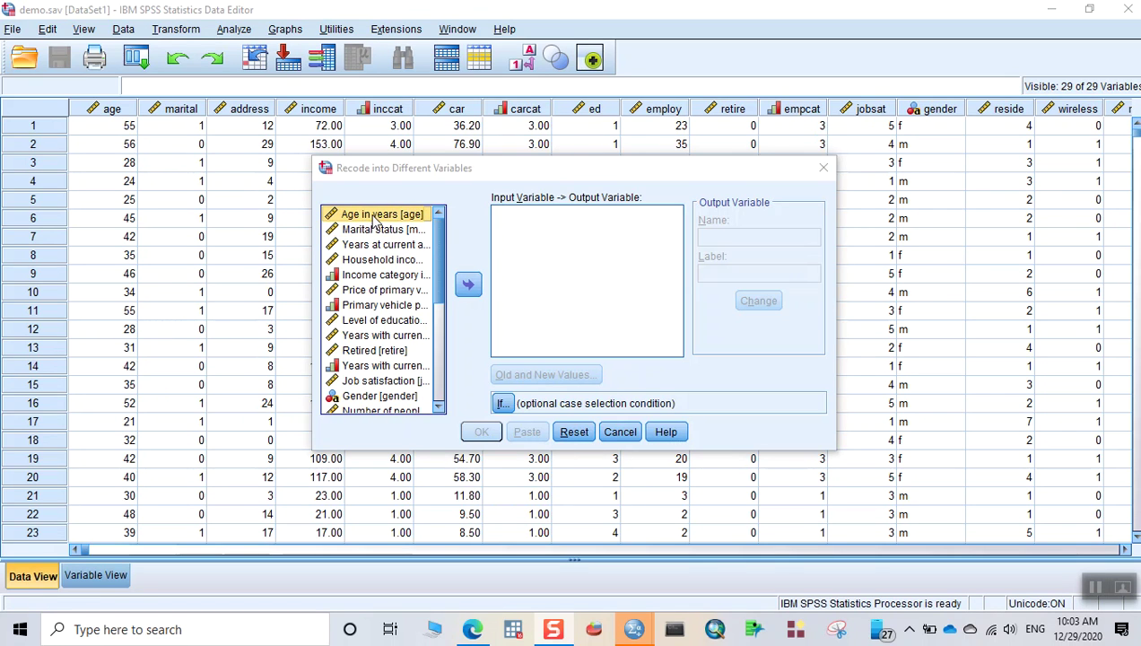
pyautogui.click(469, 285)
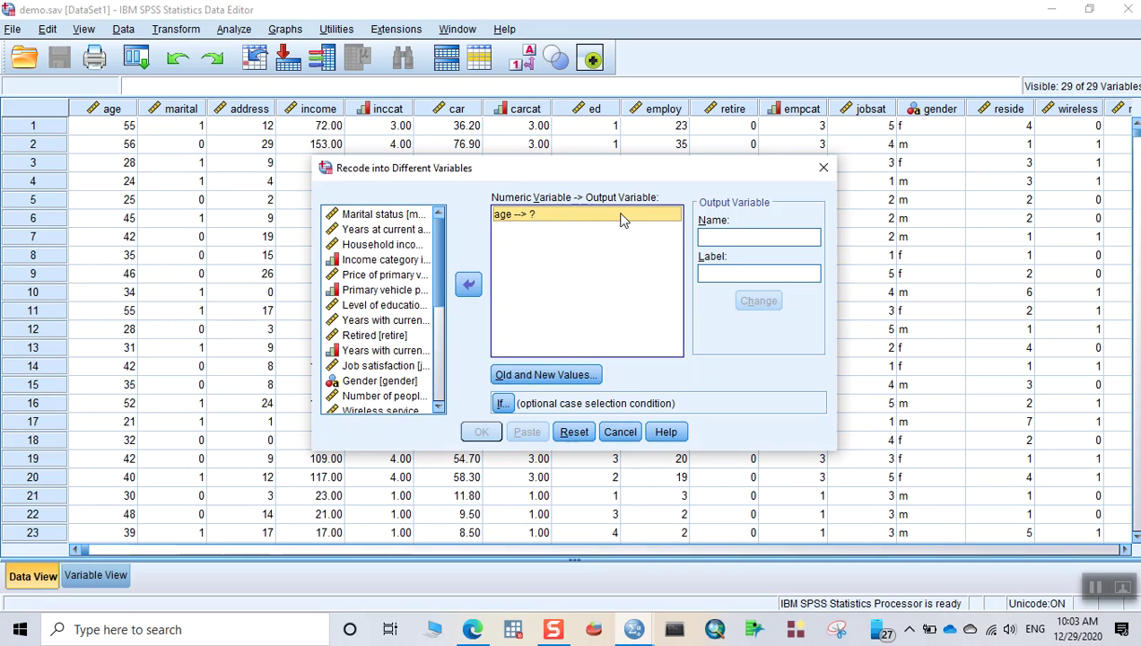
pyautogui.click(723, 237)
pyautogui.write('agegrp')
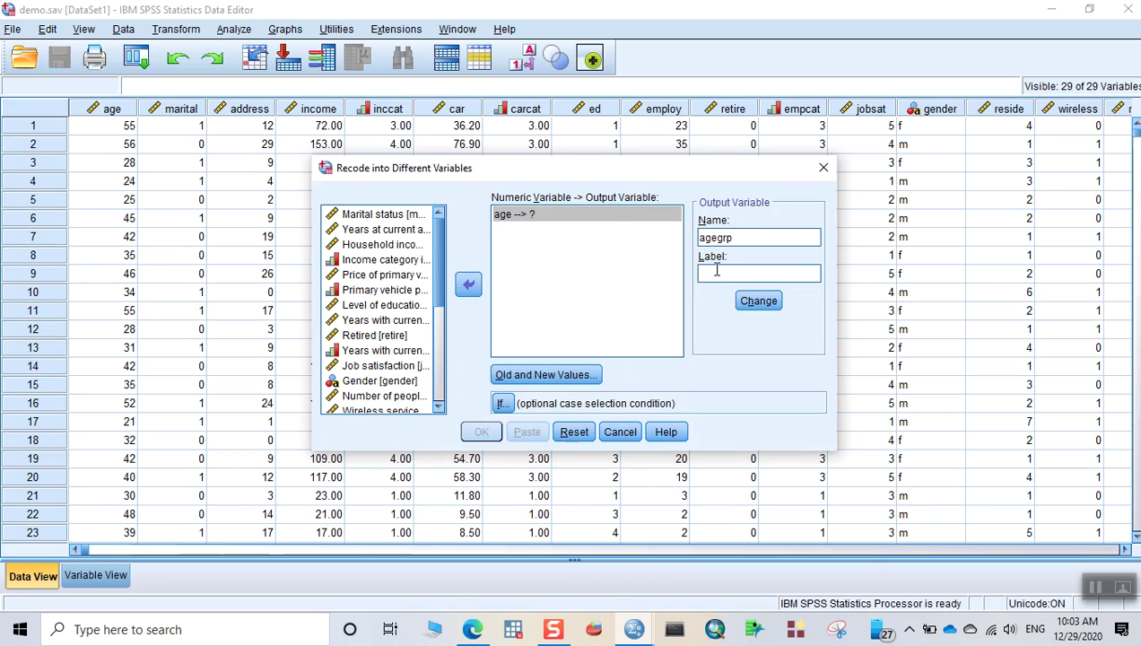
pyautogui.write('Age group')
pyautogui.click(756, 303)
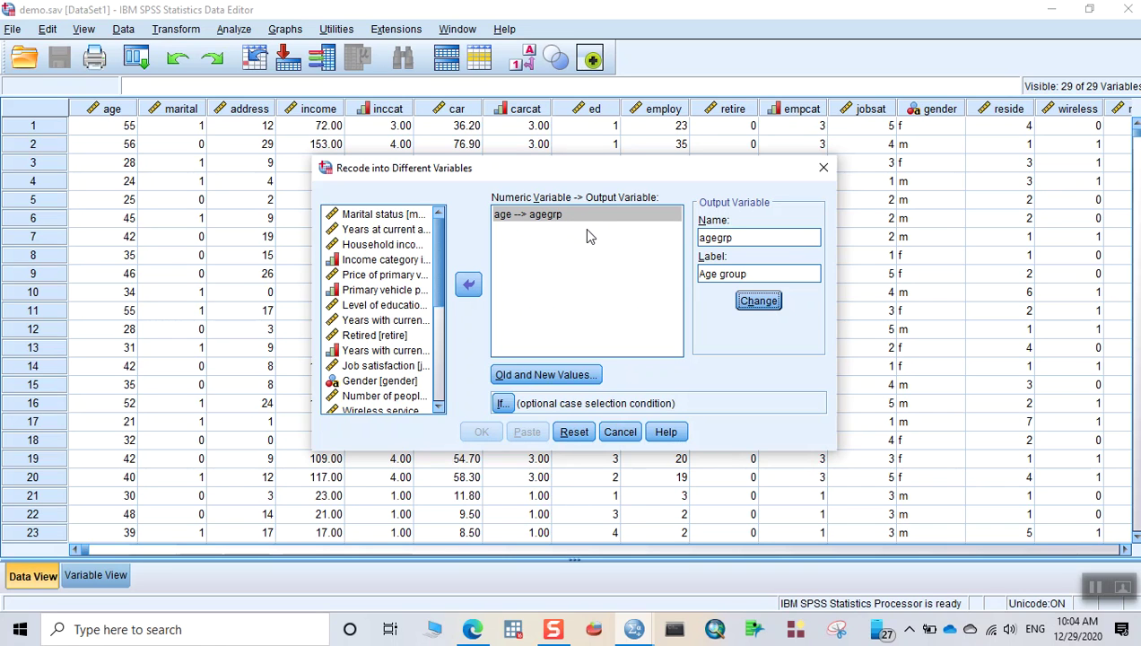
pyautogui.click(567, 377)
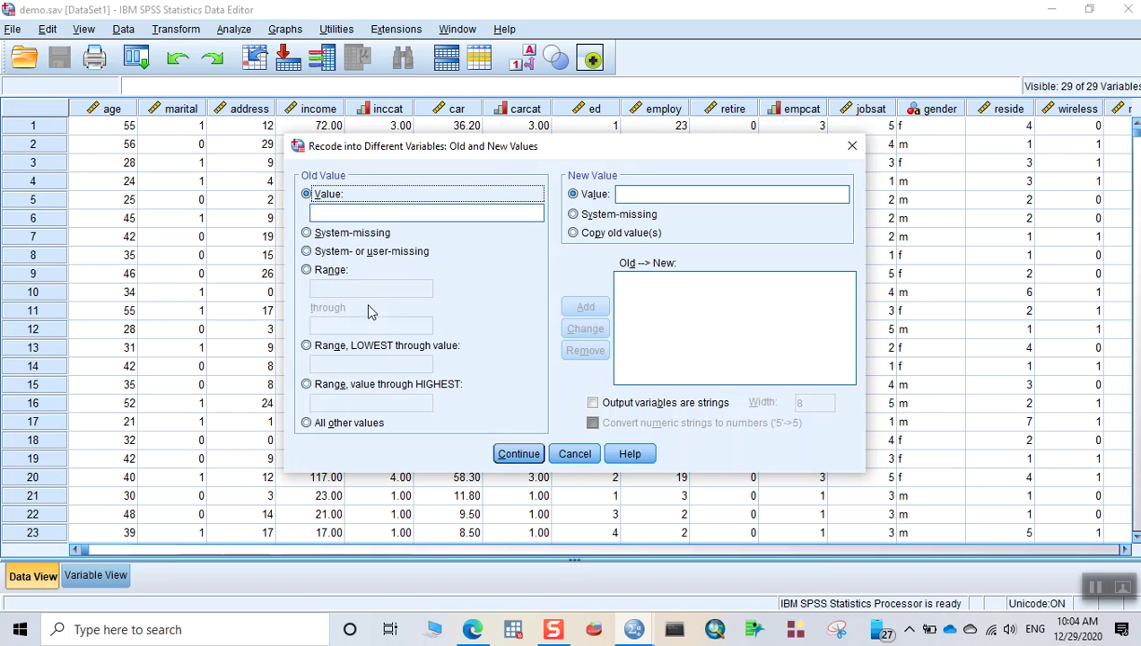
# Add range rules 0 through 20 → 1 and 21 through 40 → 2.
pyautogui.click(307, 271)
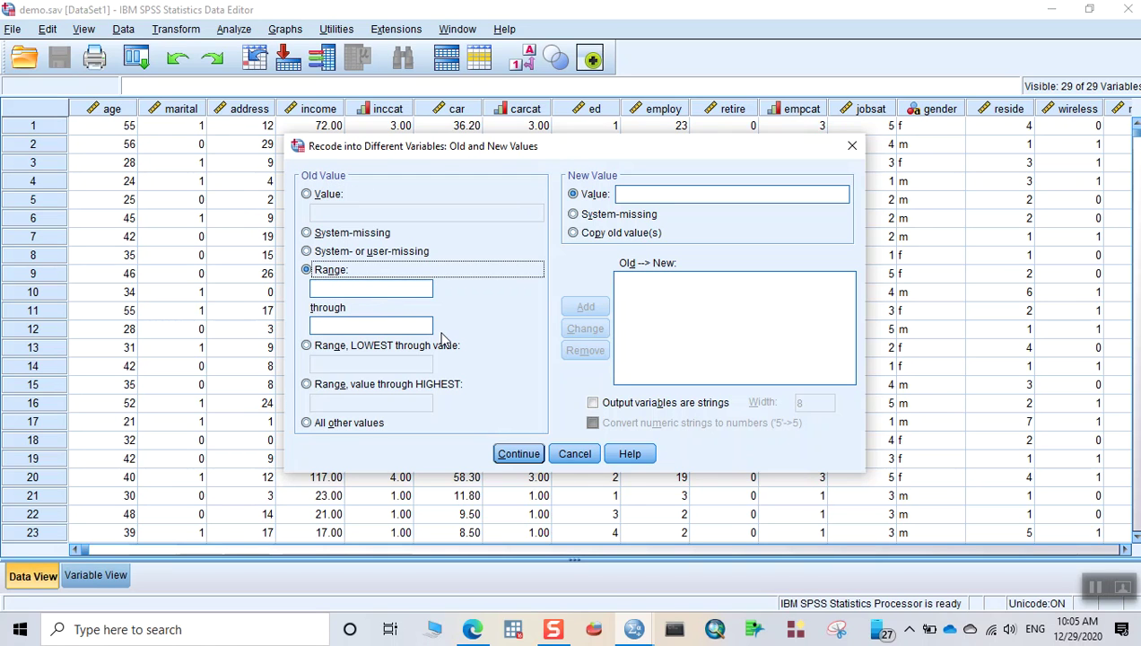
pyautogui.click(346, 287)
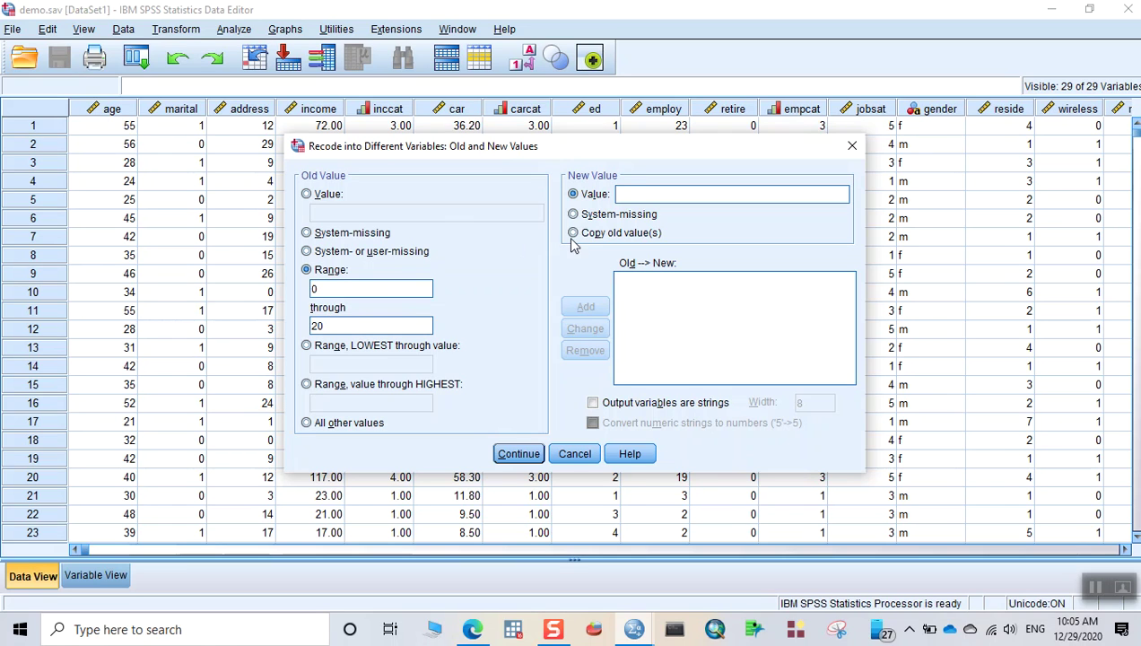
pyautogui.click(638, 196)
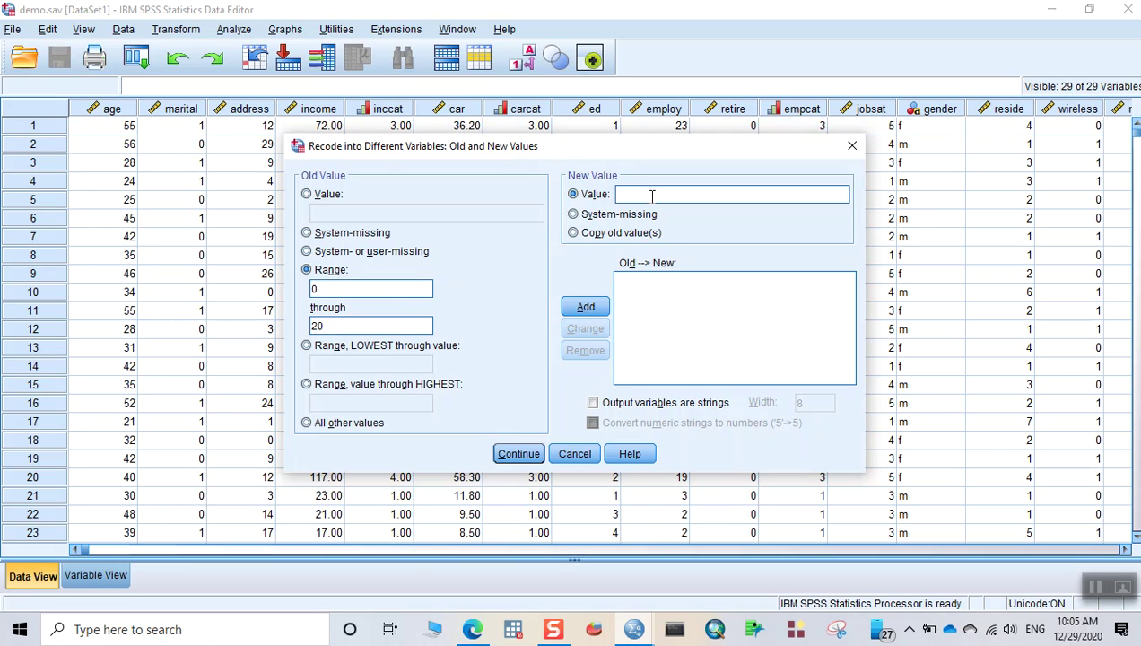
pyautogui.click(588, 307)
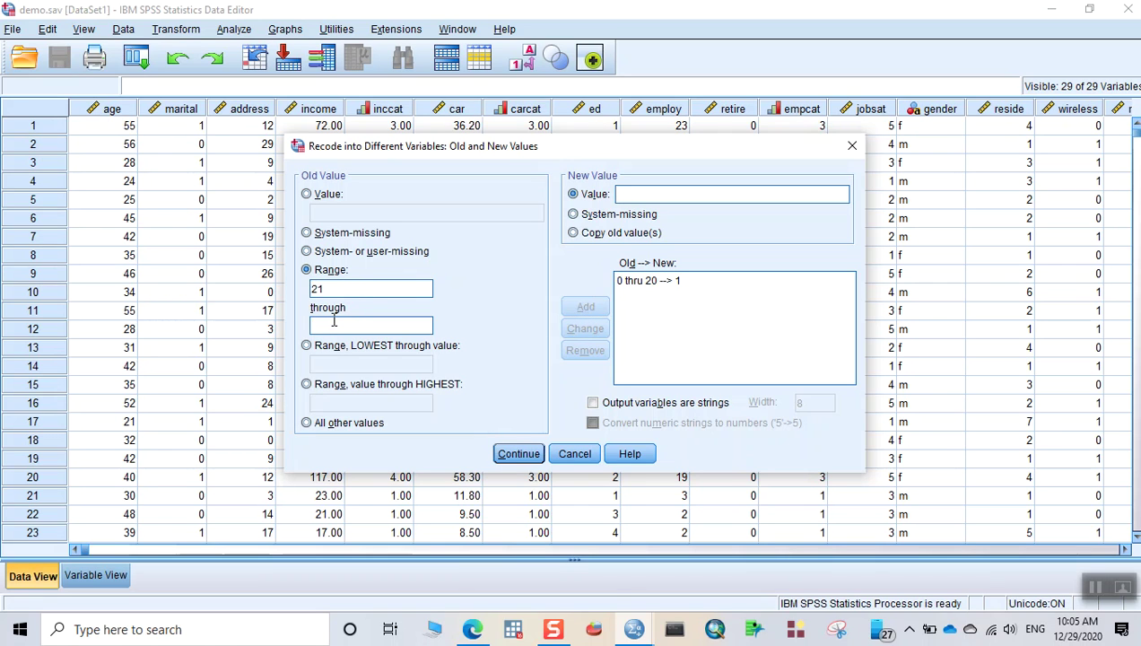
pyautogui.write('4')
pyautogui.write('2')
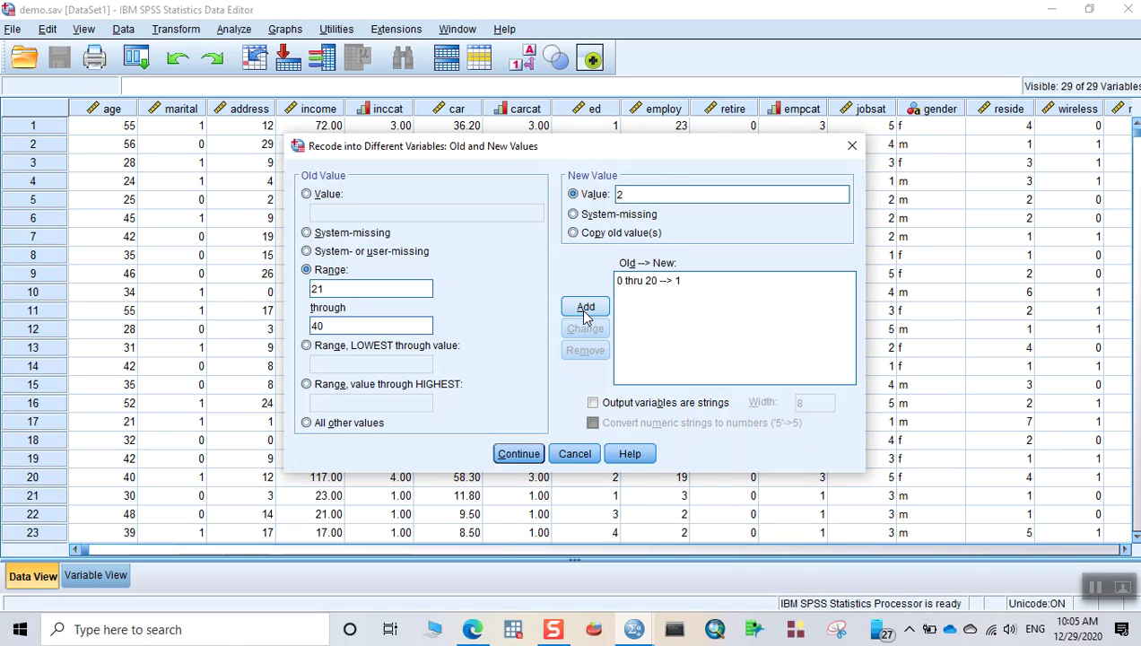
pyautogui.click(585, 307)
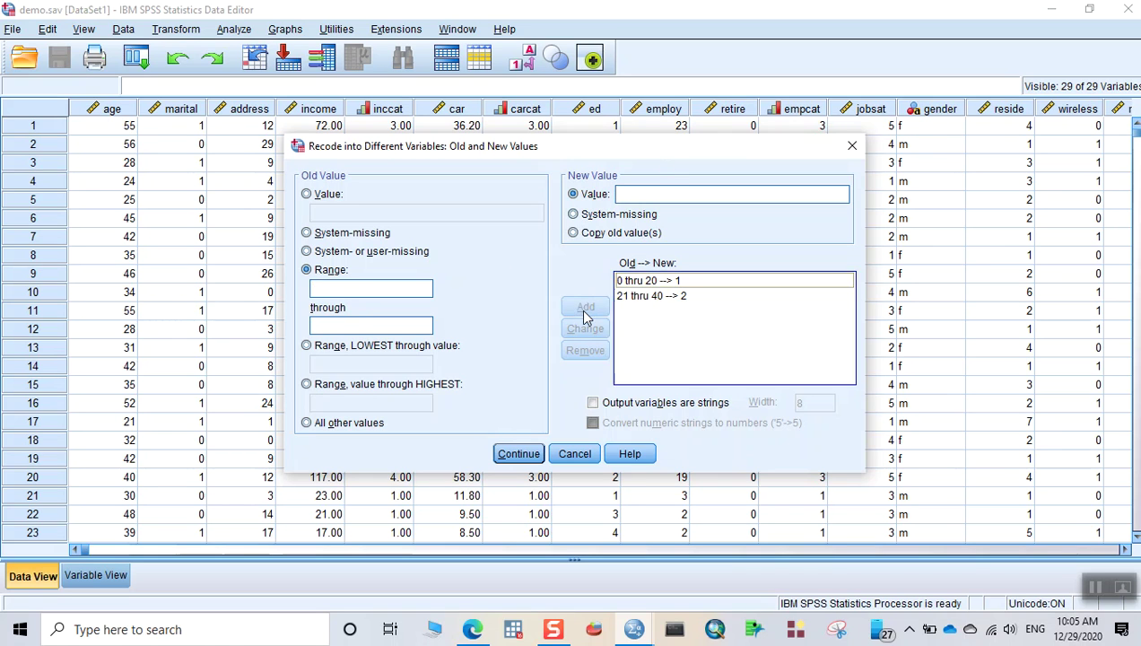
# Add range rules 41 through 60 → 3 and 61 through 80 → 4.
pyautogui.click(339, 291)
pyautogui.write('41')
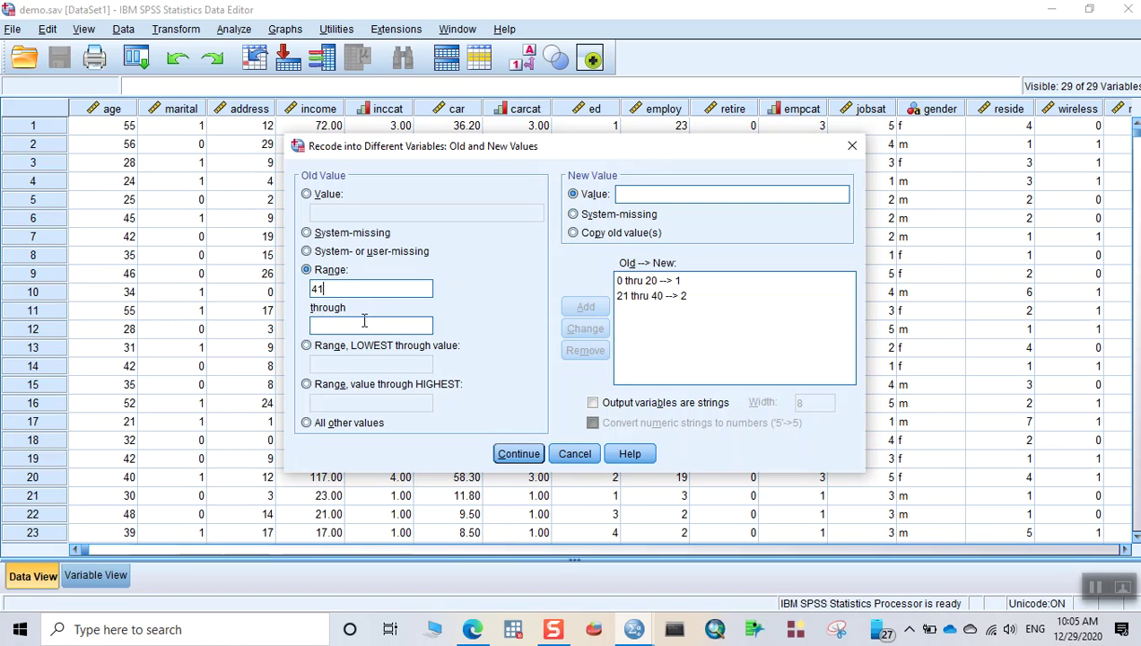
pyautogui.click(368, 328)
pyautogui.write('3')
pyautogui.click(578, 314)
pyautogui.click(640, 196)
pyautogui.write('4')
pyautogui.click(585, 309)
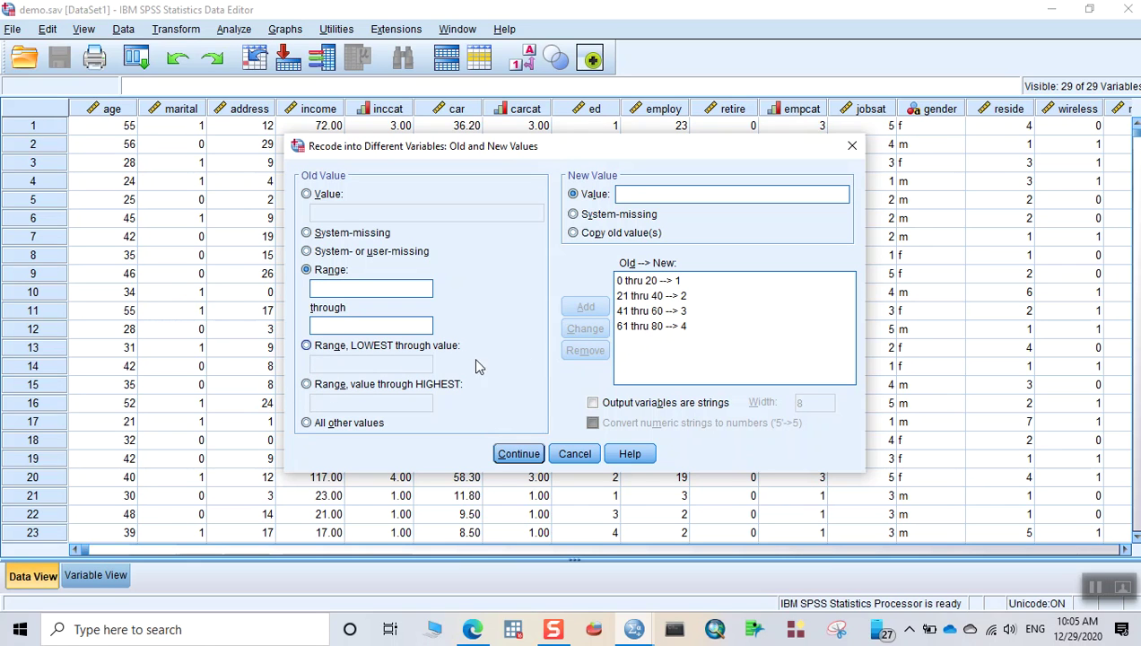
pyautogui.click(649, 327)
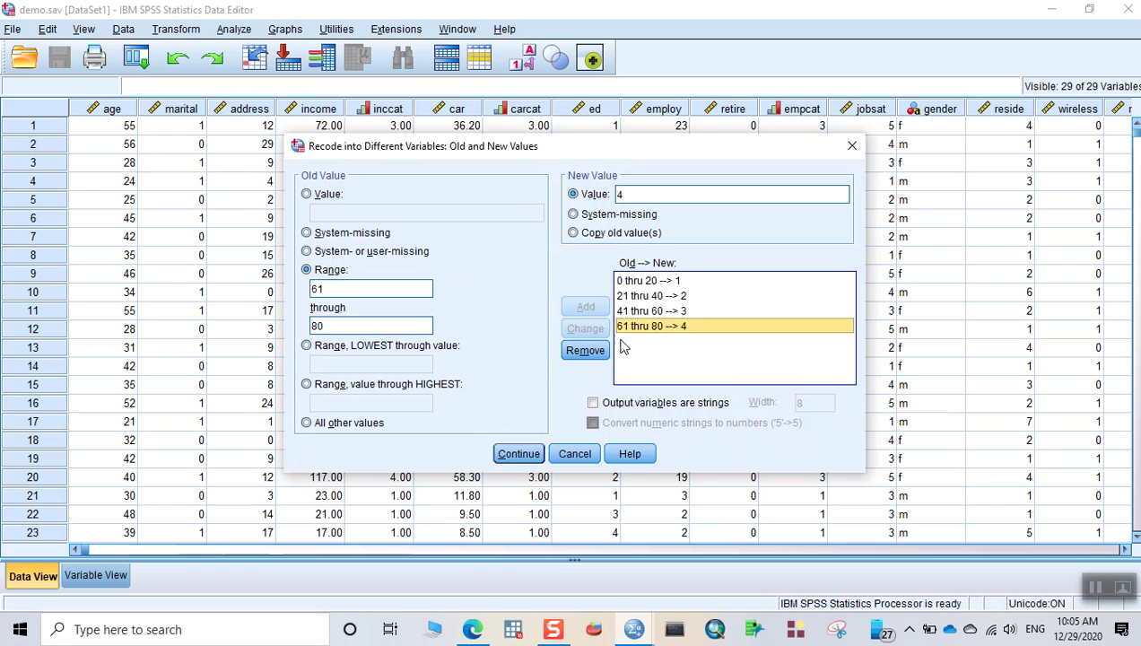
# Replace the 61 through 80 rule with 61 through Highest → 4.
pyautogui.click(579, 350)
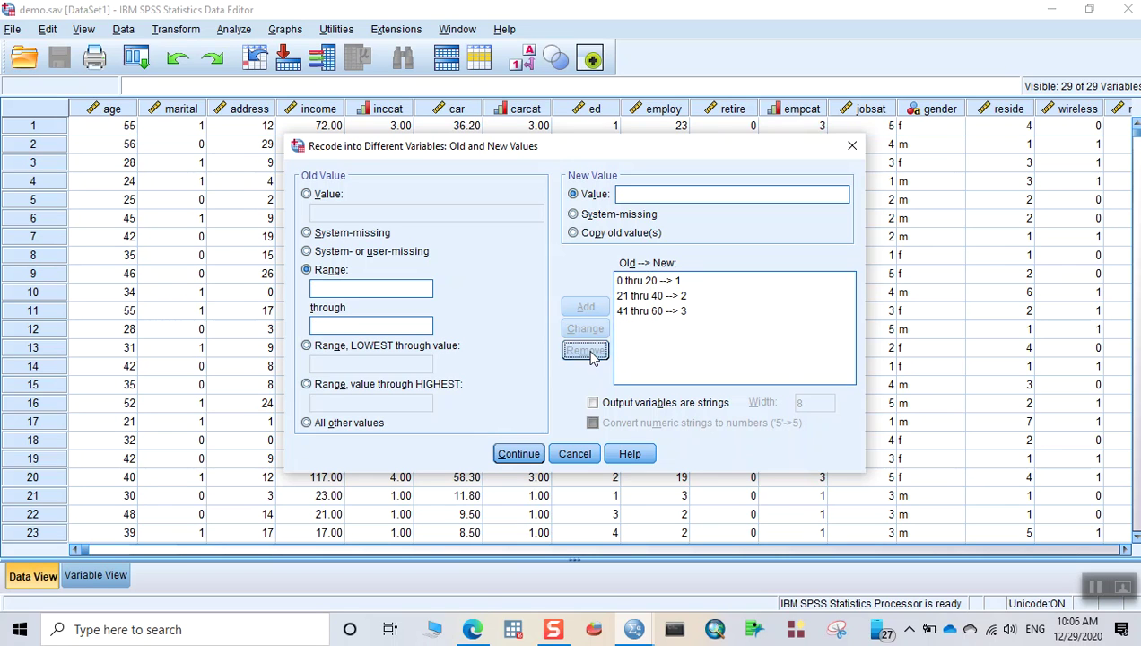
pyautogui.click(307, 384)
pyautogui.click(357, 404)
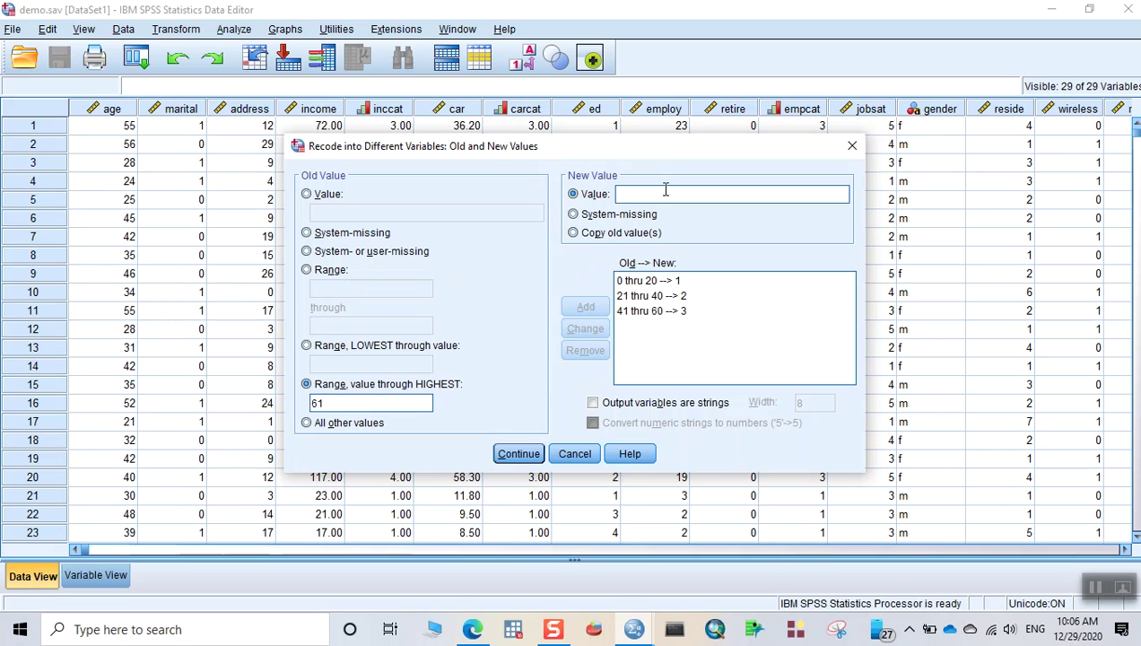
pyautogui.write('4')
pyautogui.click(586, 308)
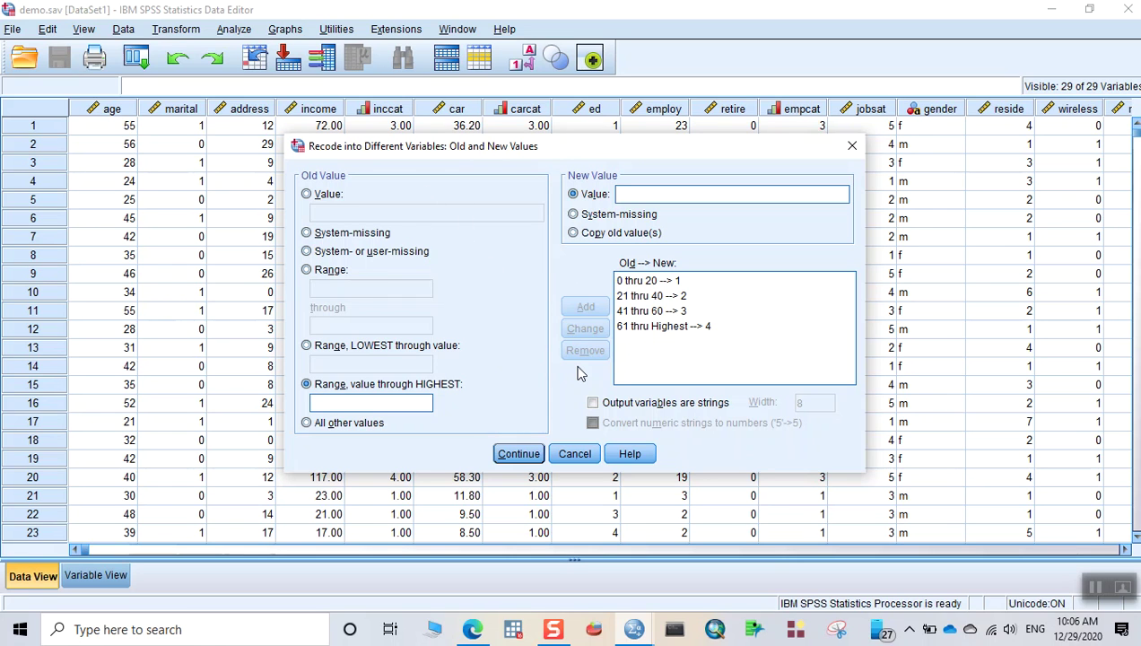
# Confirm the four value rules and run the recode of age into agegrp.
pyautogui.click(520, 454)
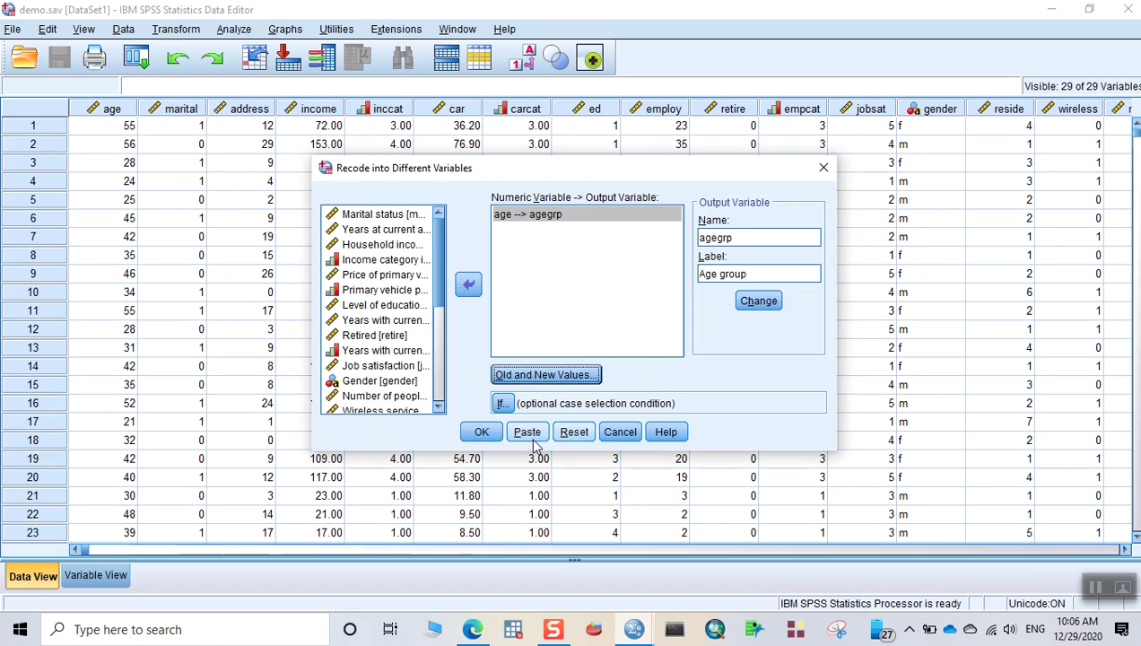
pyautogui.click(482, 432)
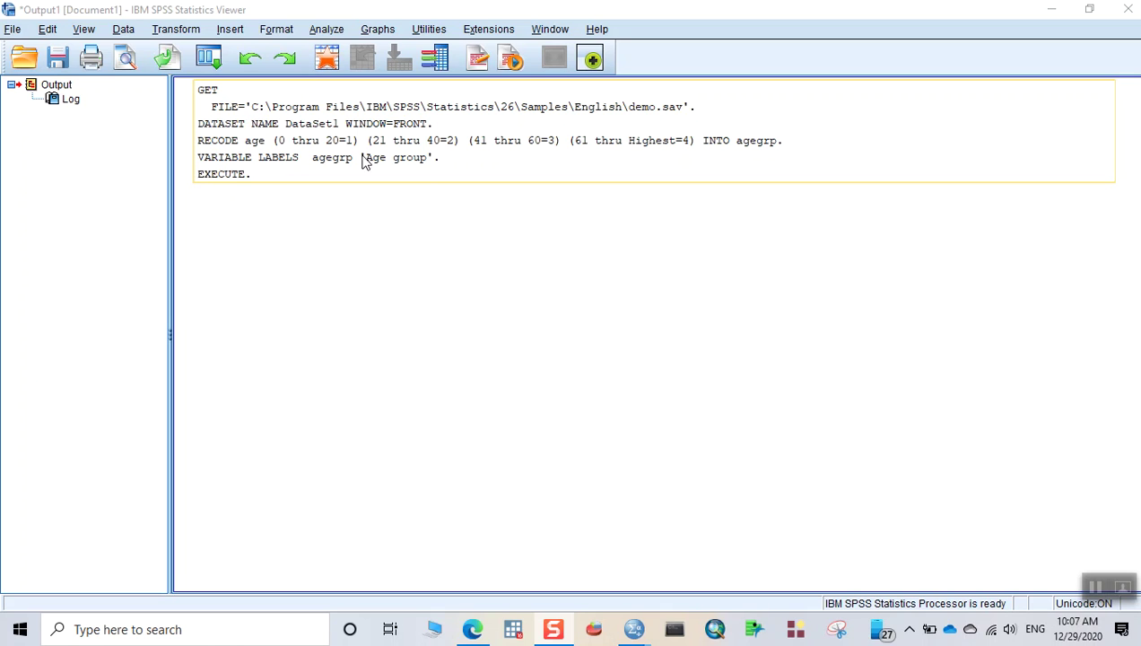
# Leave the RECODE log in the Output Viewer and switch to the demo.sav Data Editor window.
pyautogui.click(492, 213)
pyautogui.click(369, 180)
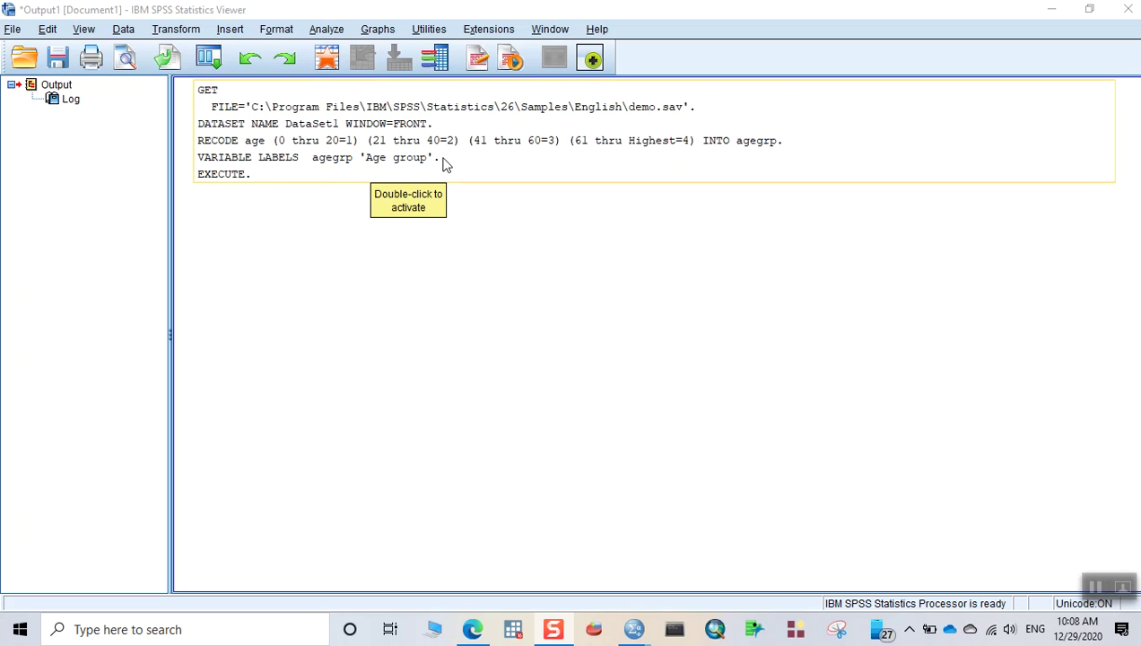
pyautogui.click(591, 217)
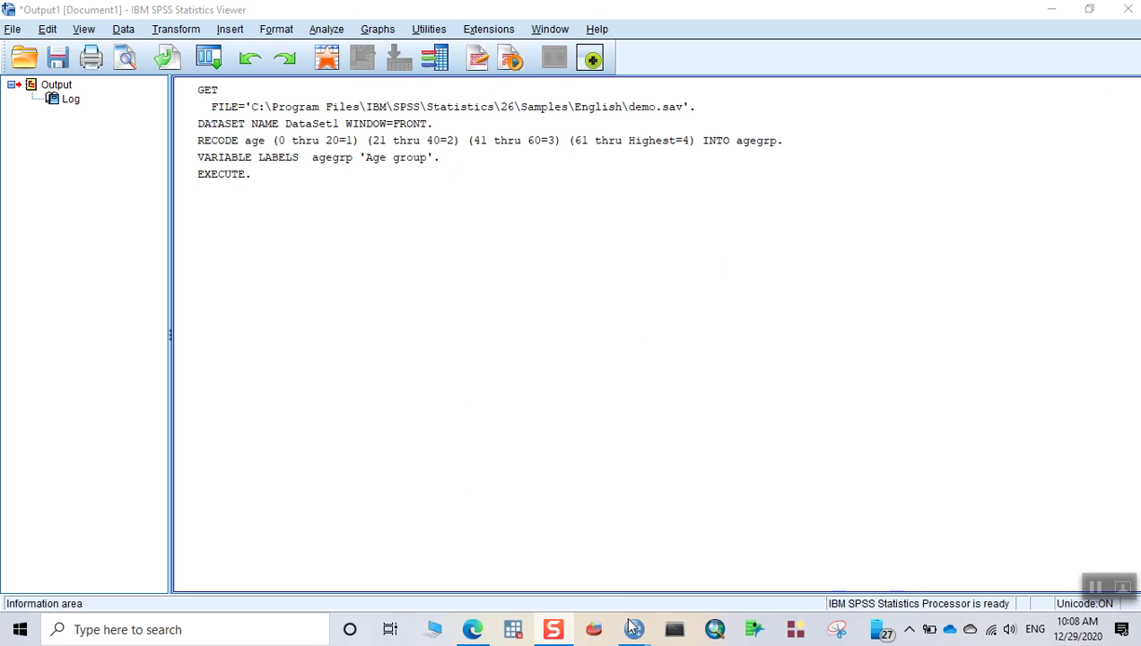
pyautogui.moveTo(635, 633)
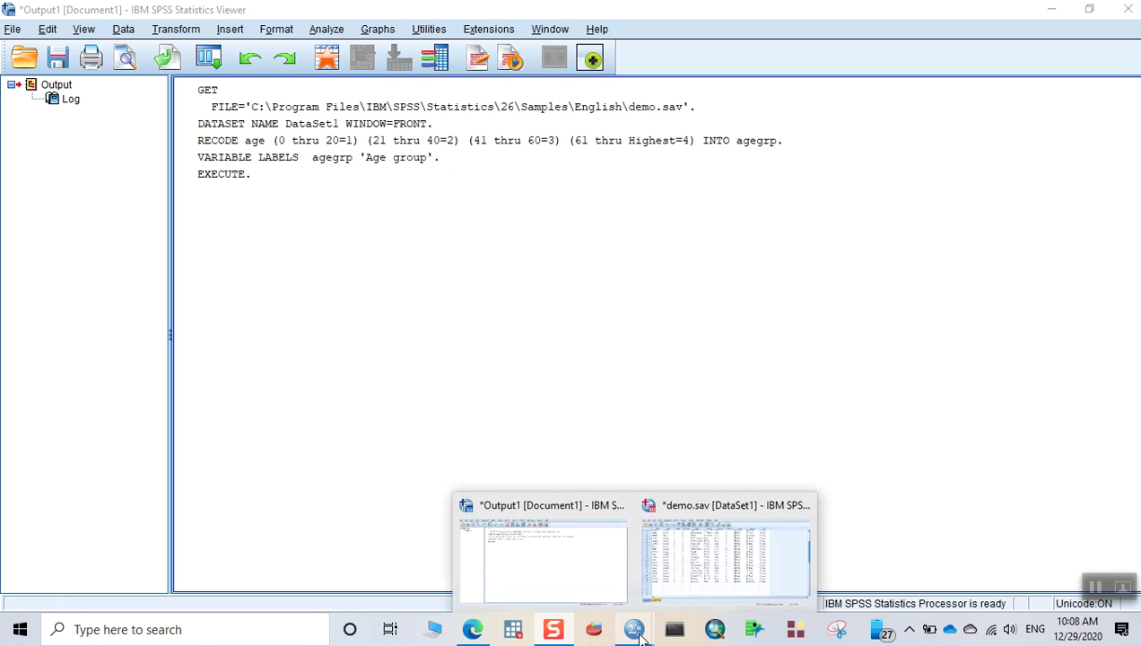
pyautogui.click(704, 567)
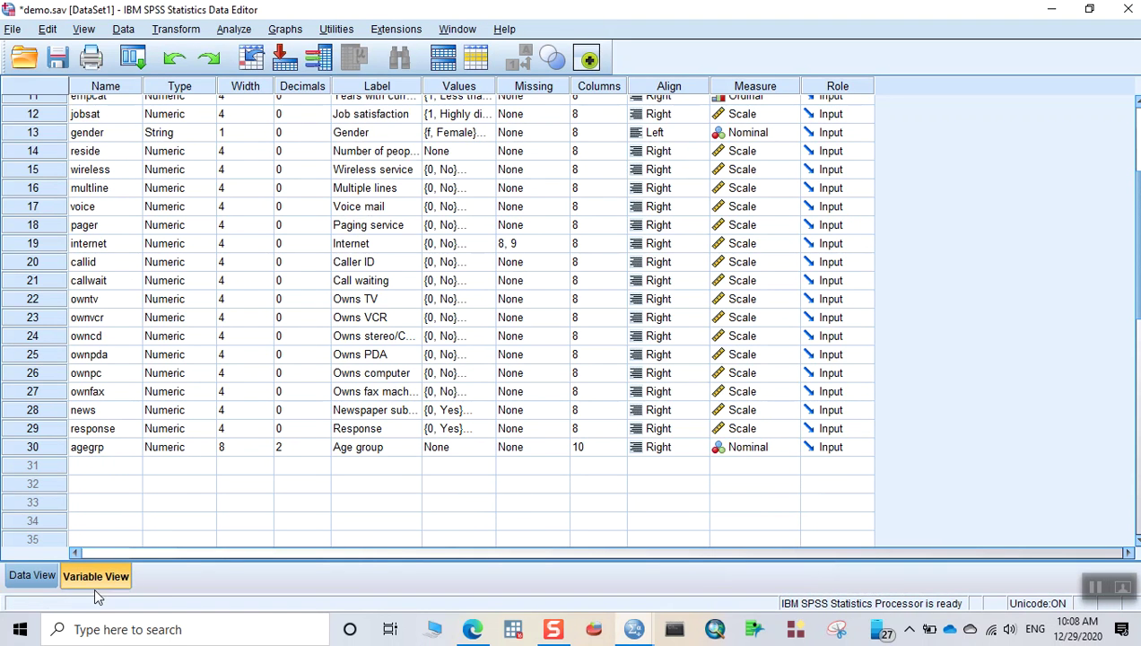
pyautogui.click(38, 580)
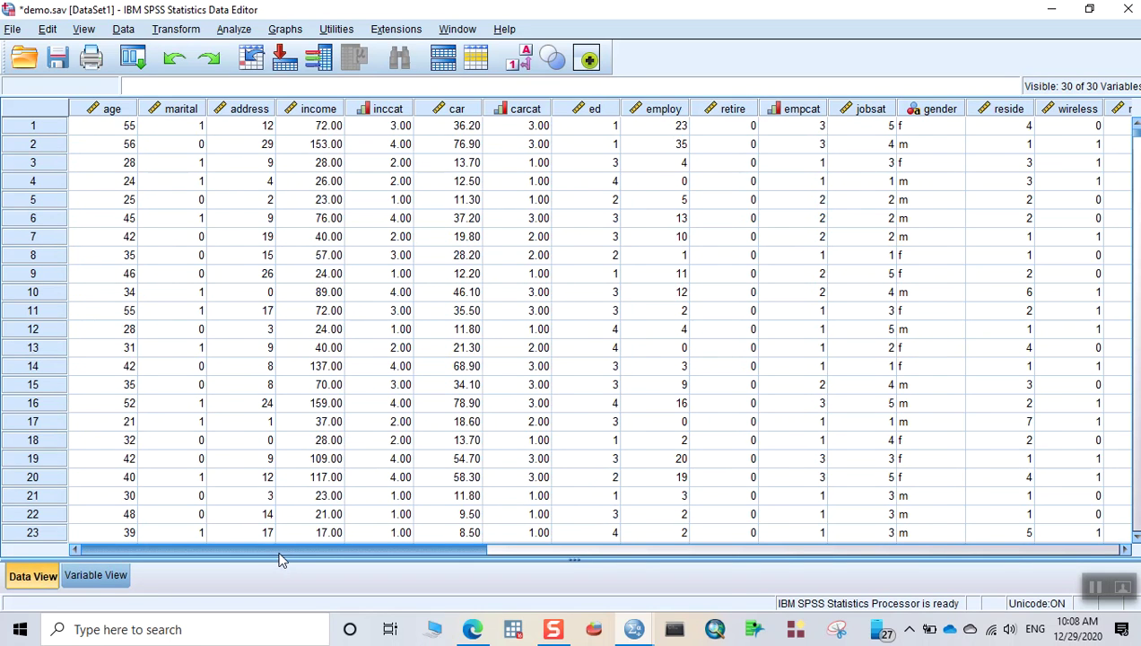
pyautogui.click(943, 545)
pyautogui.click(943, 545)
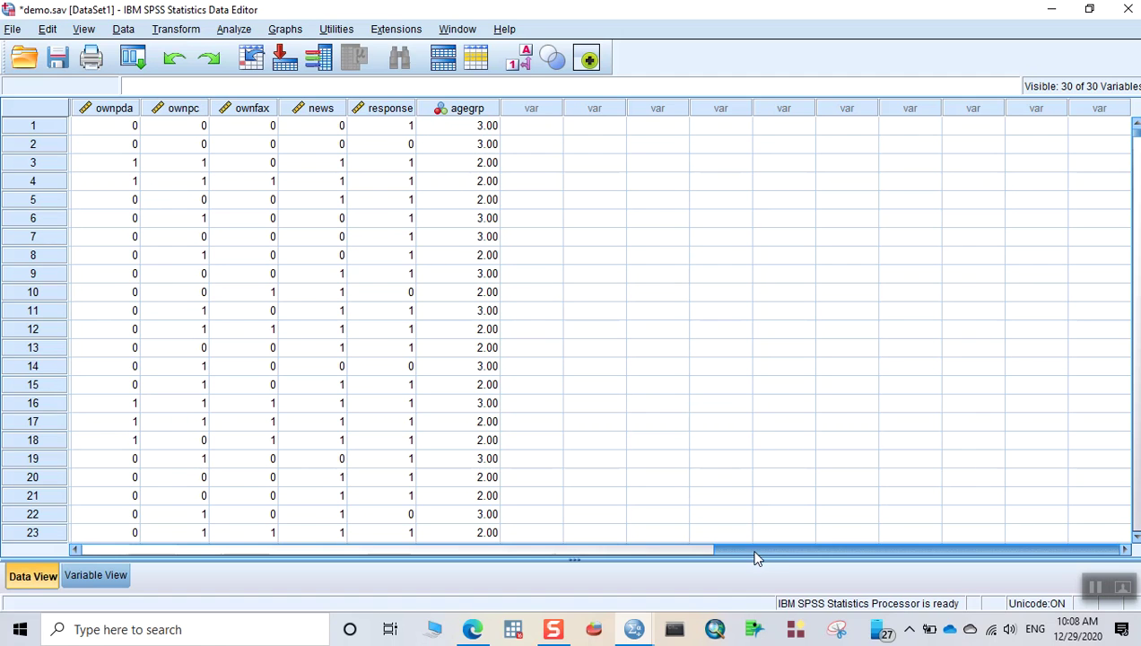
# Give agegrp value labels 1 = '0-20 years' and 2 = '21-40 years'.
pyautogui.click(79, 575)
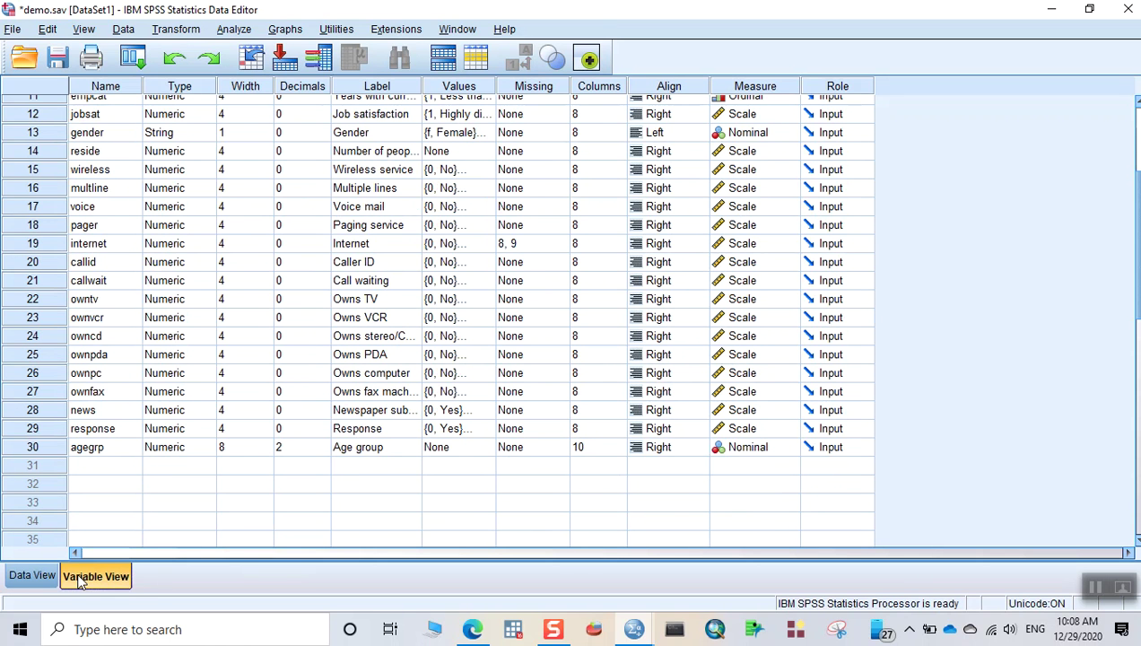
pyautogui.click(490, 449)
pyautogui.click(487, 448)
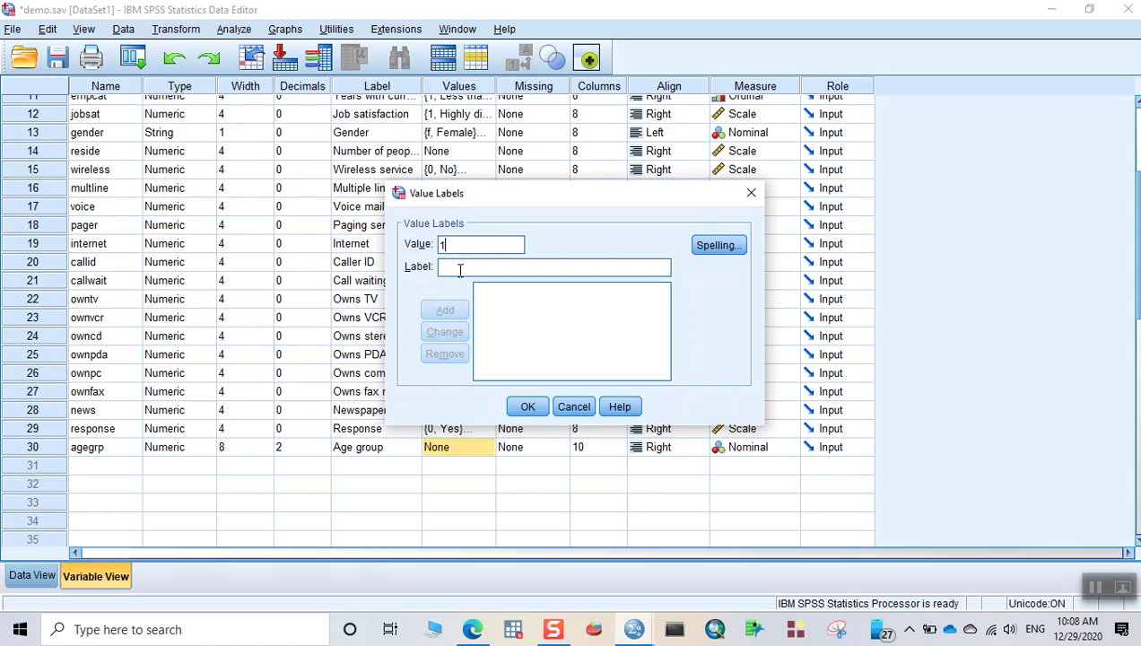
pyautogui.write('0-20')
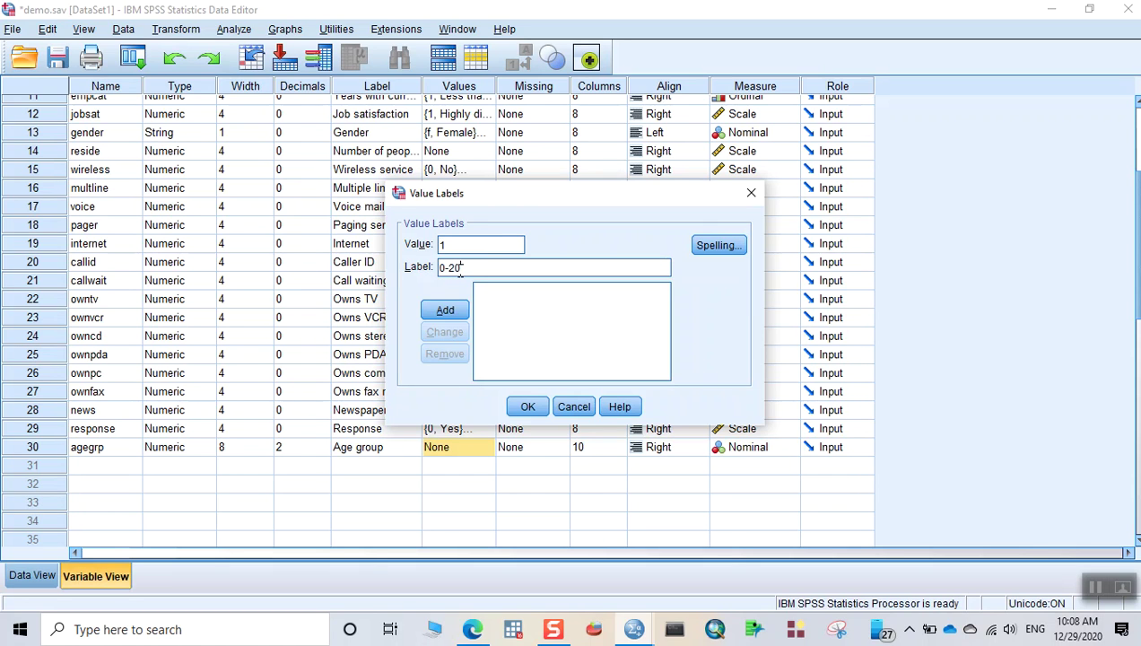
pyautogui.click(445, 314)
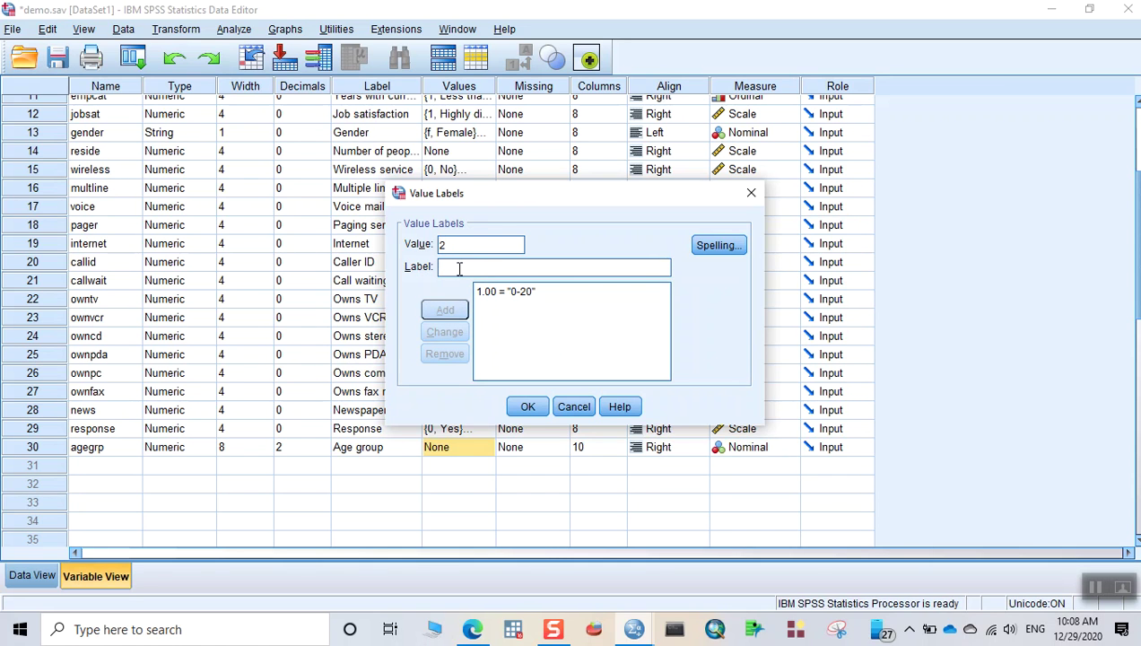
pyautogui.write('21-40 years')
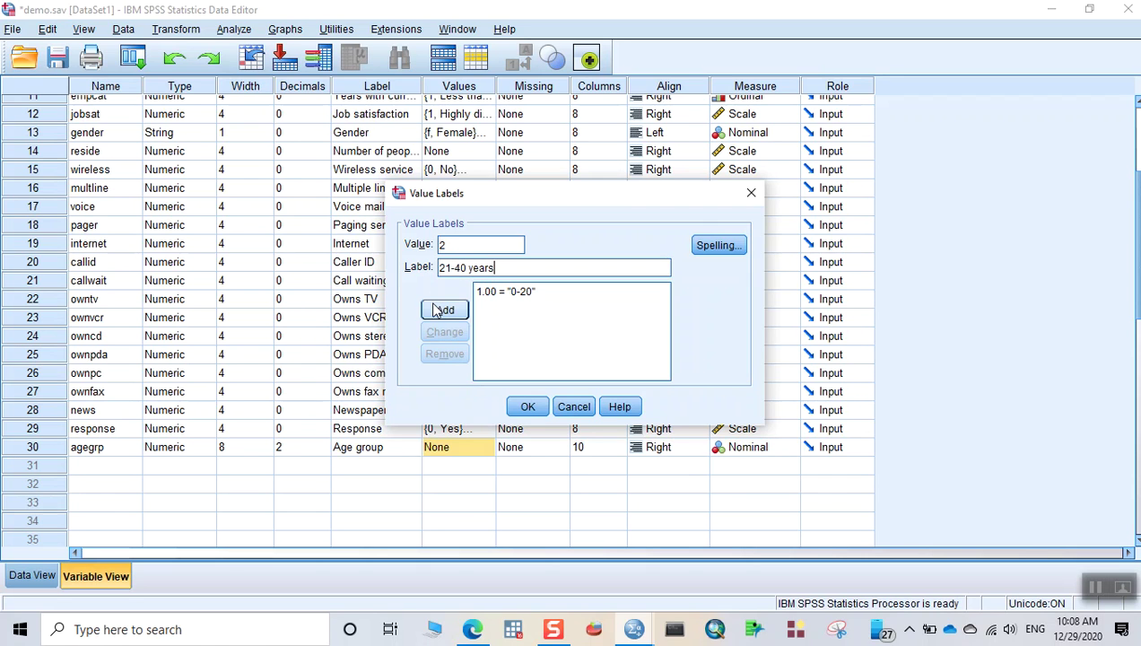
pyautogui.click(437, 309)
pyautogui.click(507, 292)
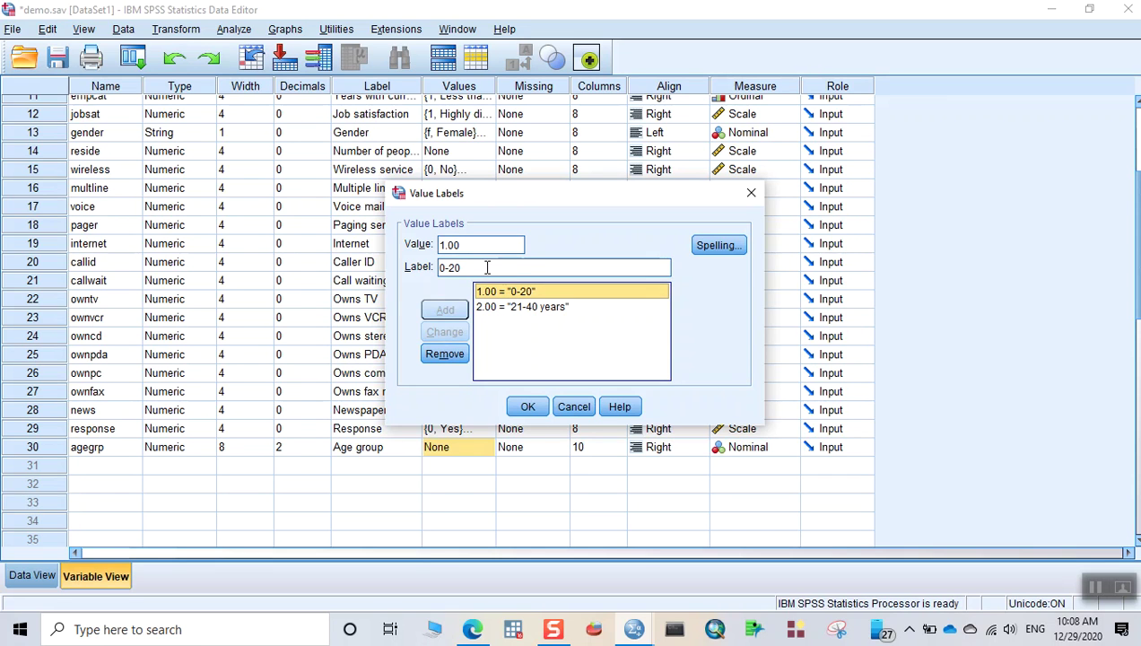
pyautogui.click(488, 266)
pyautogui.write('ye')
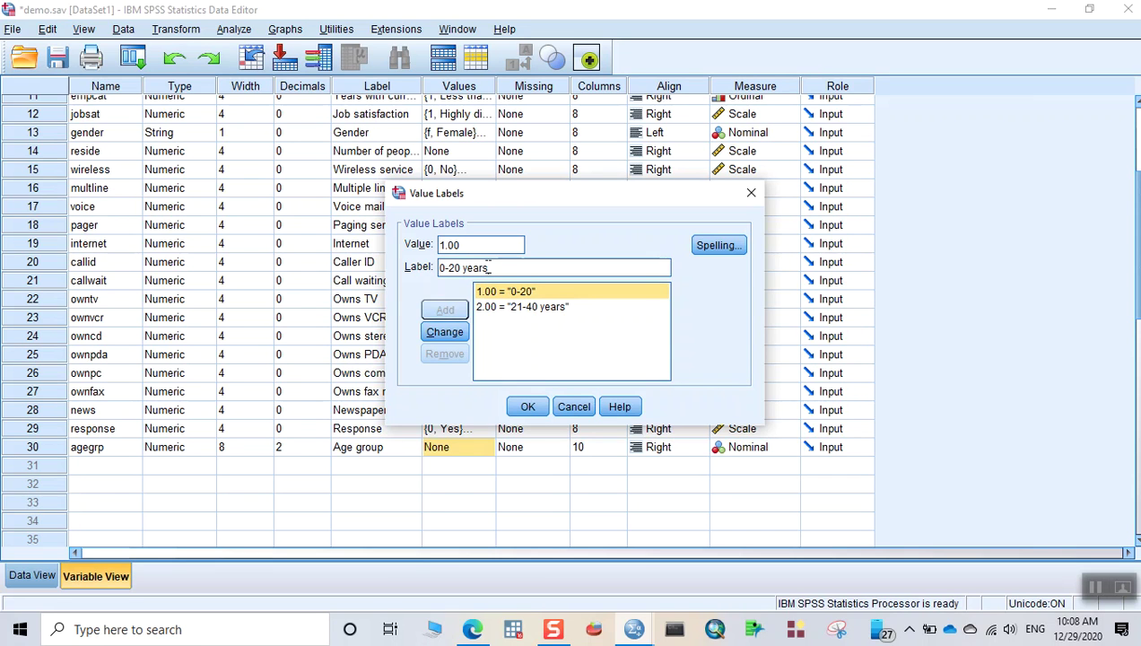
pyautogui.write('ars')
pyautogui.click(445, 332)
# Add labels 3 = '41-60 years' and 4 = '61 and above', then confirm.
pyautogui.click(471, 251)
pyautogui.press('BackSpace')
pyautogui.press('BackSpace')
pyautogui.press('BackSpace')
pyautogui.write('3')
pyautogui.moveTo(496, 267); pyautogui.dragTo(395, 272)
pyautogui.write('41')
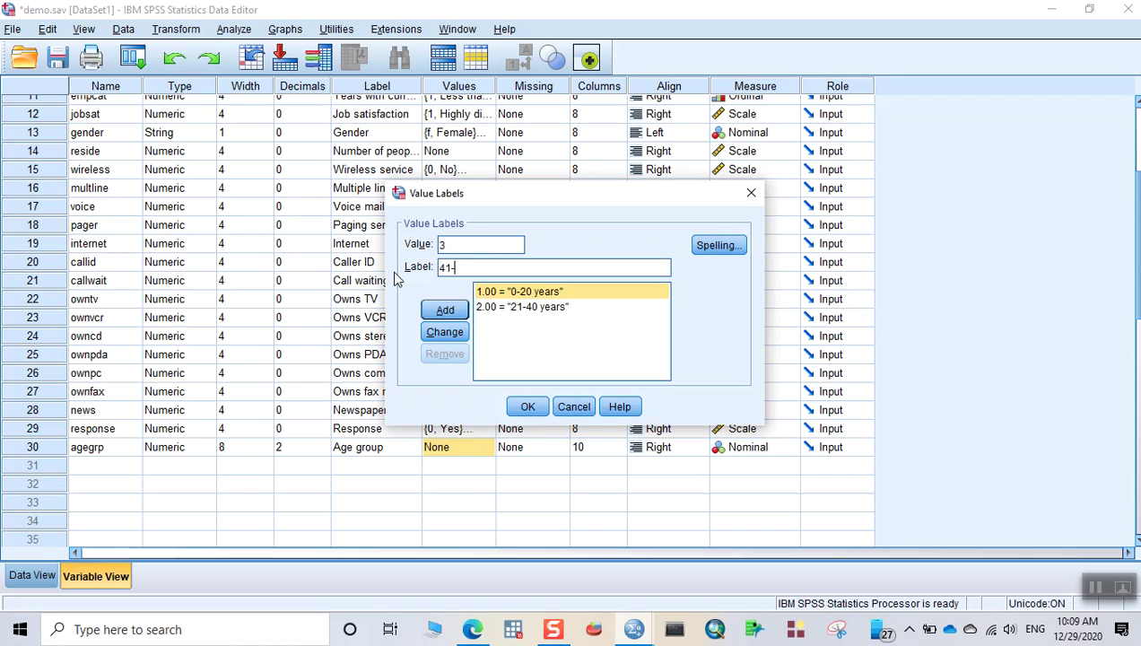
pyautogui.write('-60 years')
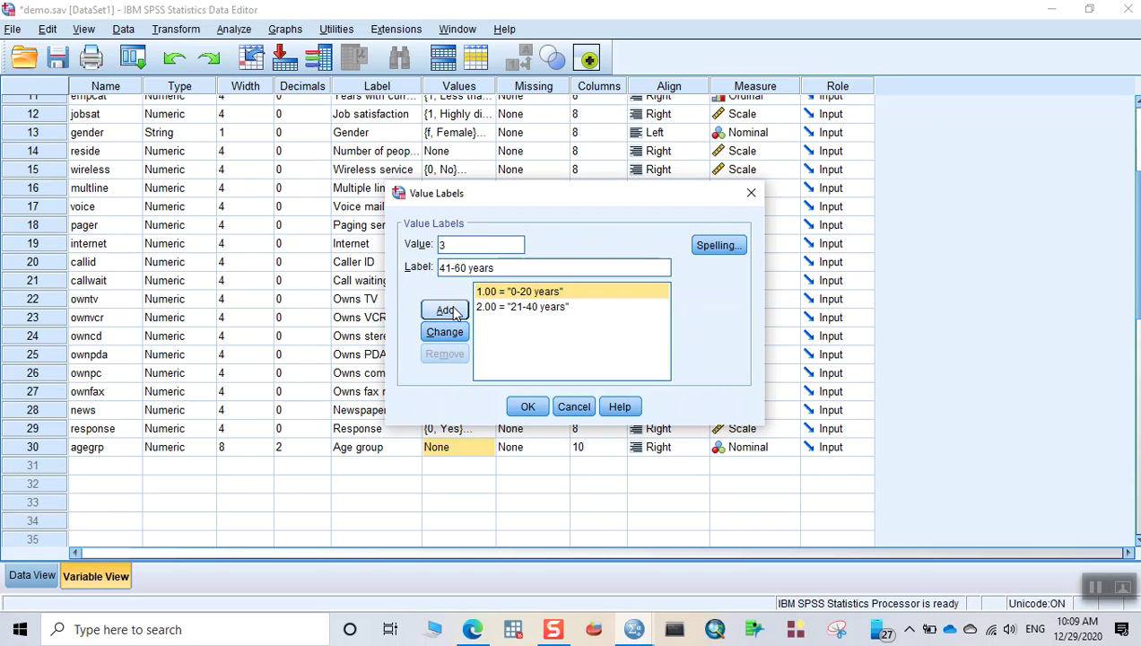
pyautogui.click(446, 310)
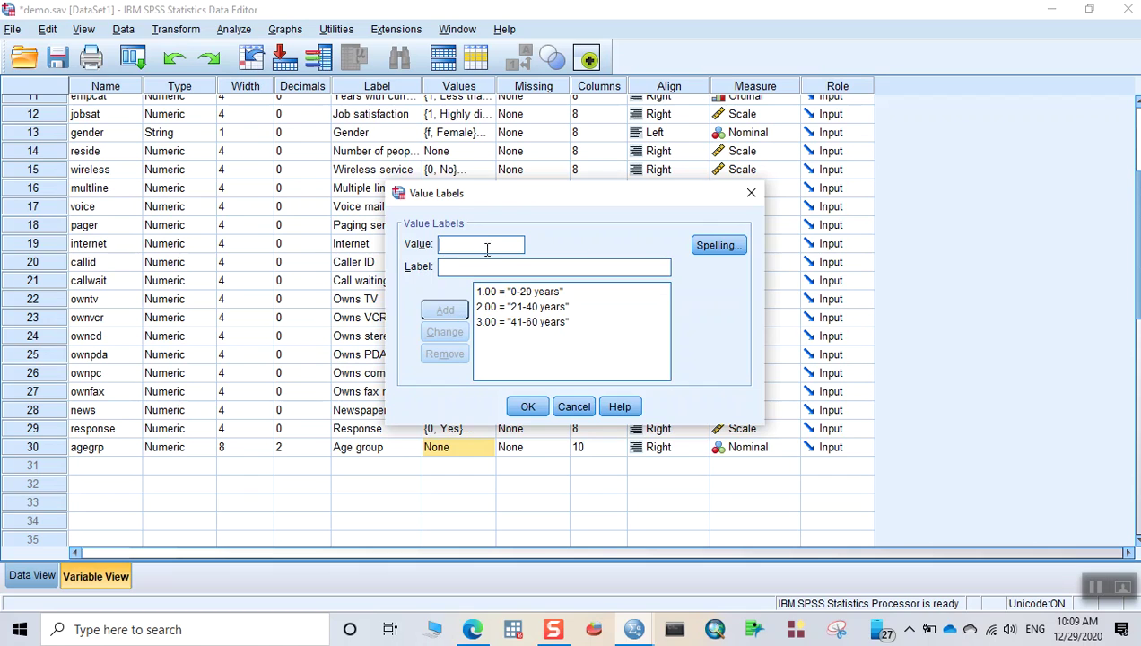
pyautogui.click(487, 247)
pyautogui.write('4')
pyautogui.click(469, 266)
pyautogui.write('61 and abov')
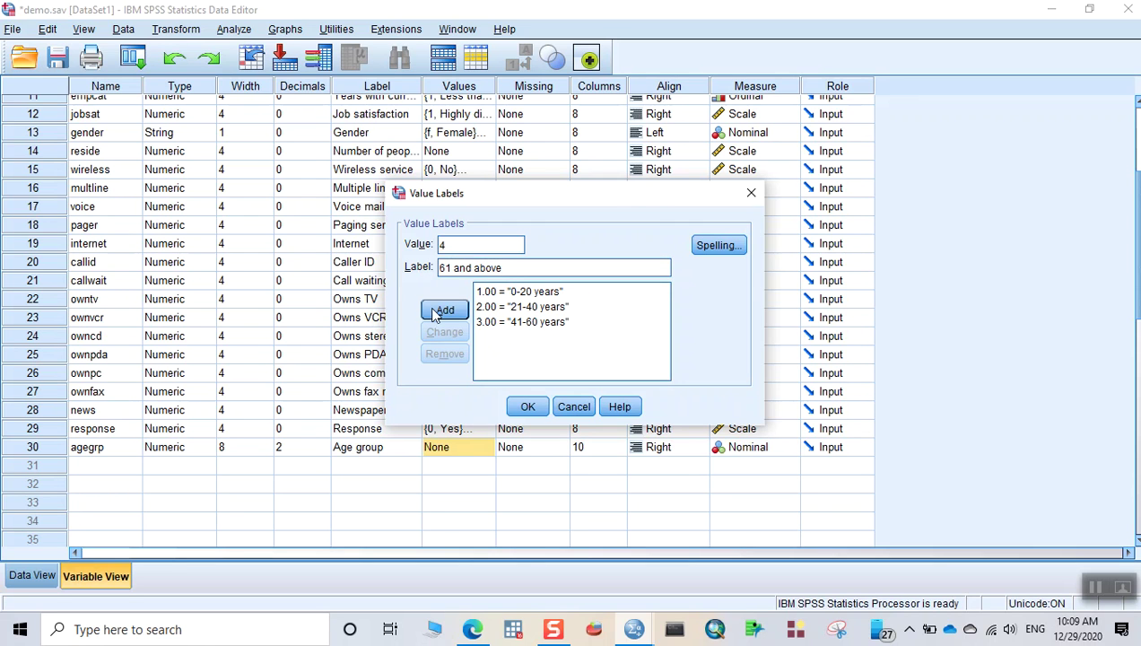
pyautogui.click(528, 408)
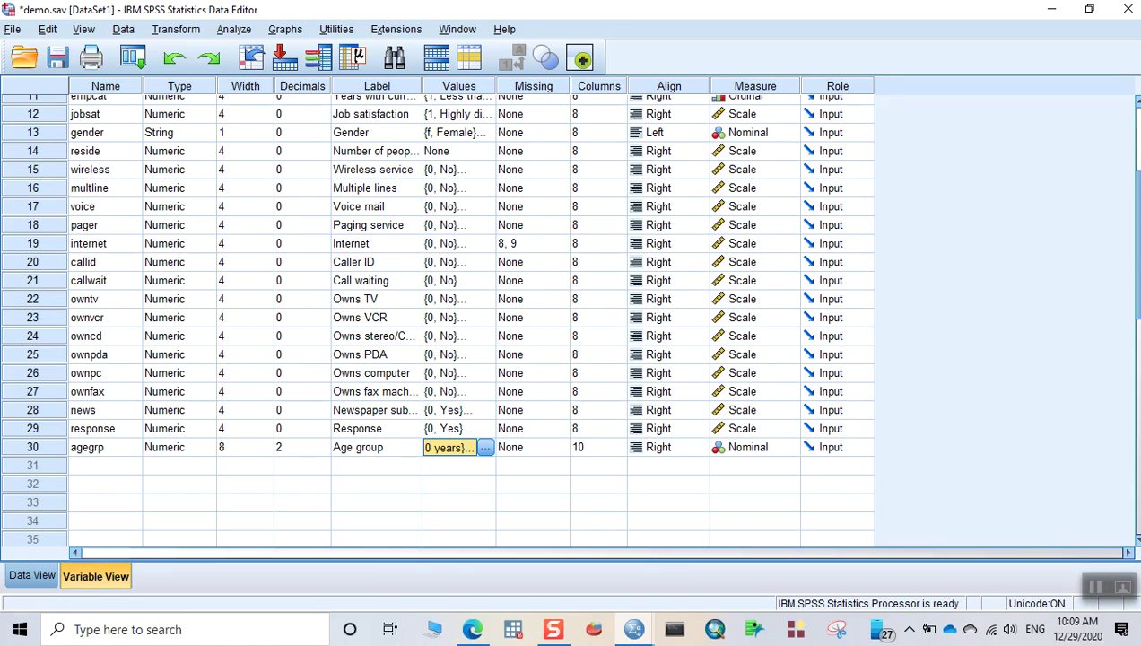
# Run Analyze > Descriptive Statistics > Frequencies on Age group [agegrp].
pyautogui.click(234, 30)
pyautogui.moveTo(378, 72)
pyautogui.click(482, 74)
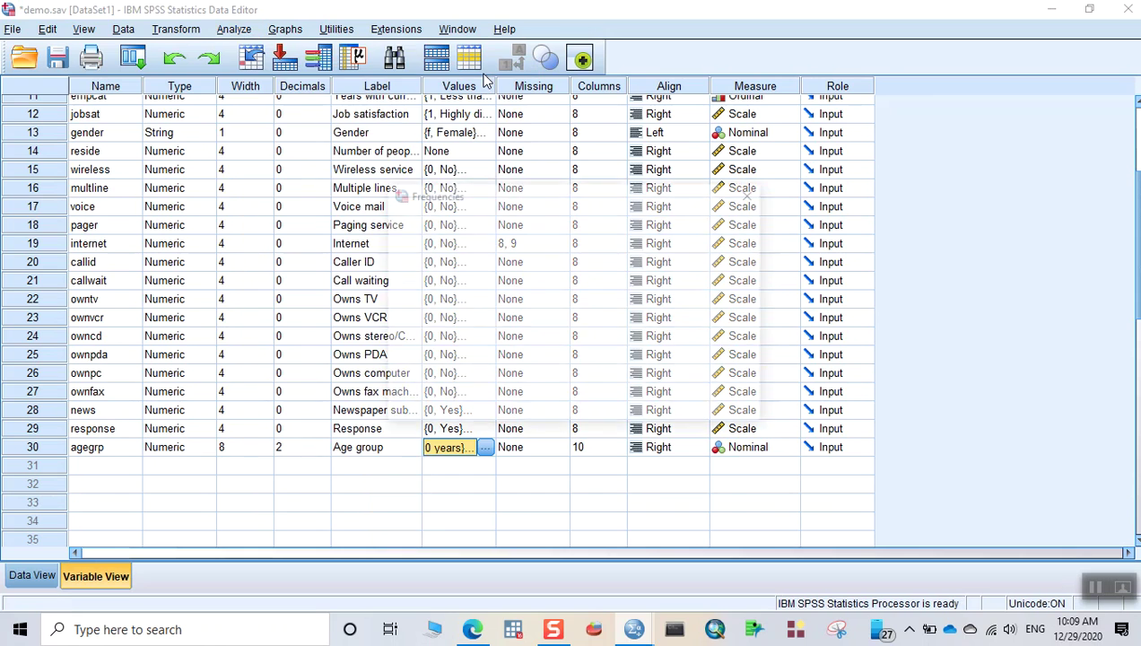
pyautogui.scroll(-7, 511, 258)
pyautogui.click(473, 357)
pyautogui.click(540, 299)
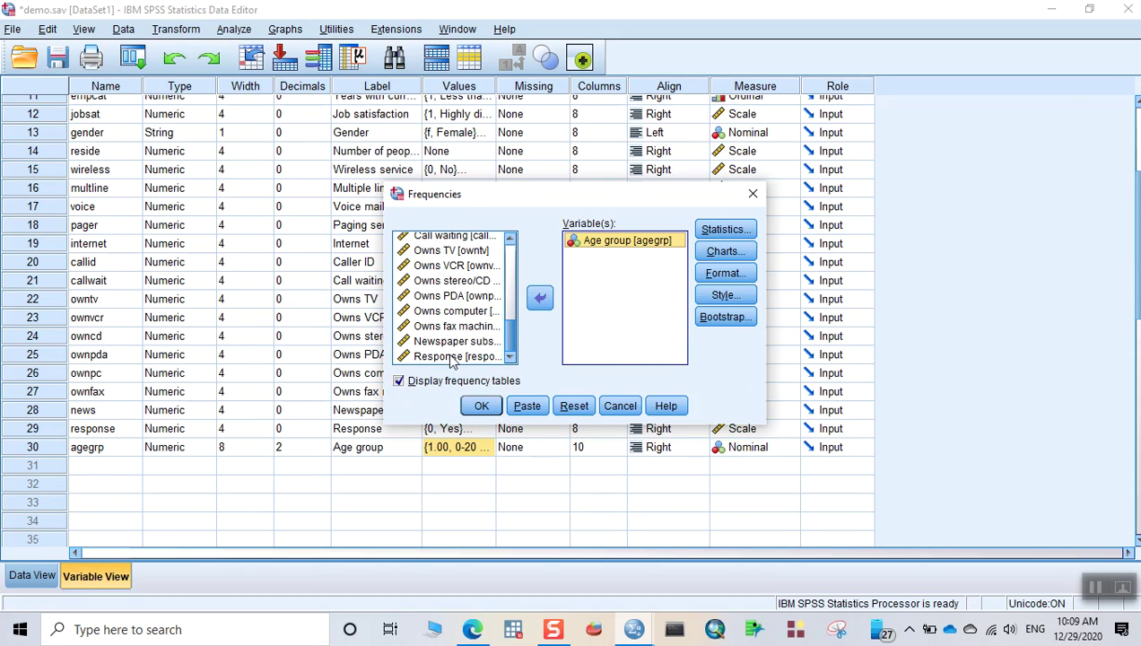
pyautogui.scroll(7, 452, 359)
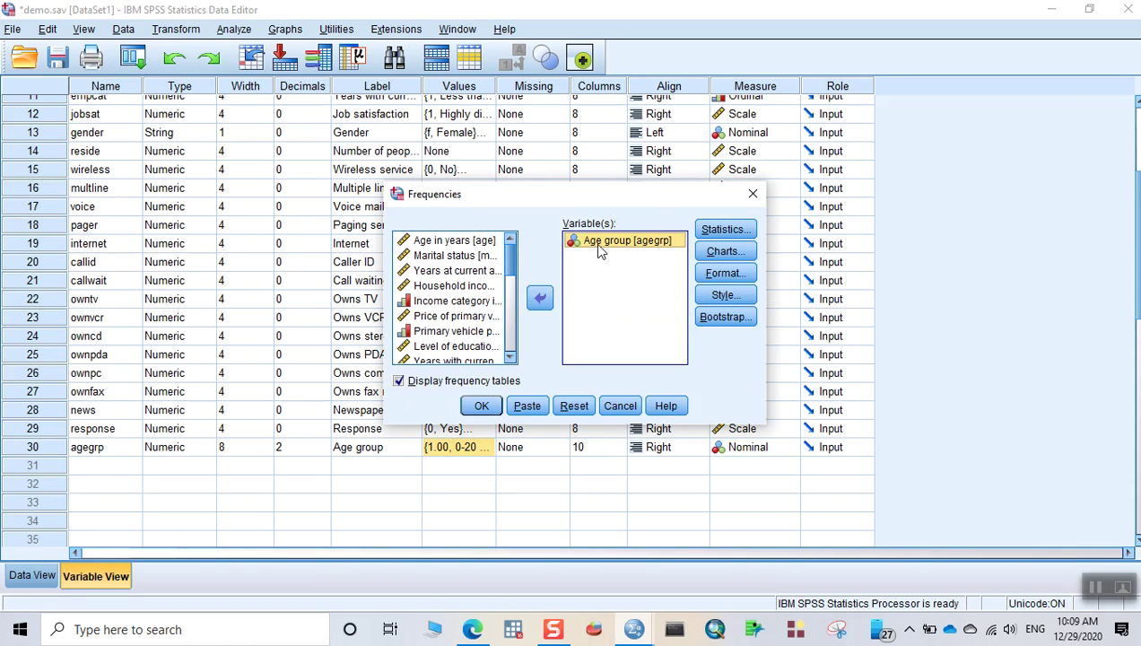
pyautogui.scroll(-7, 453, 296)
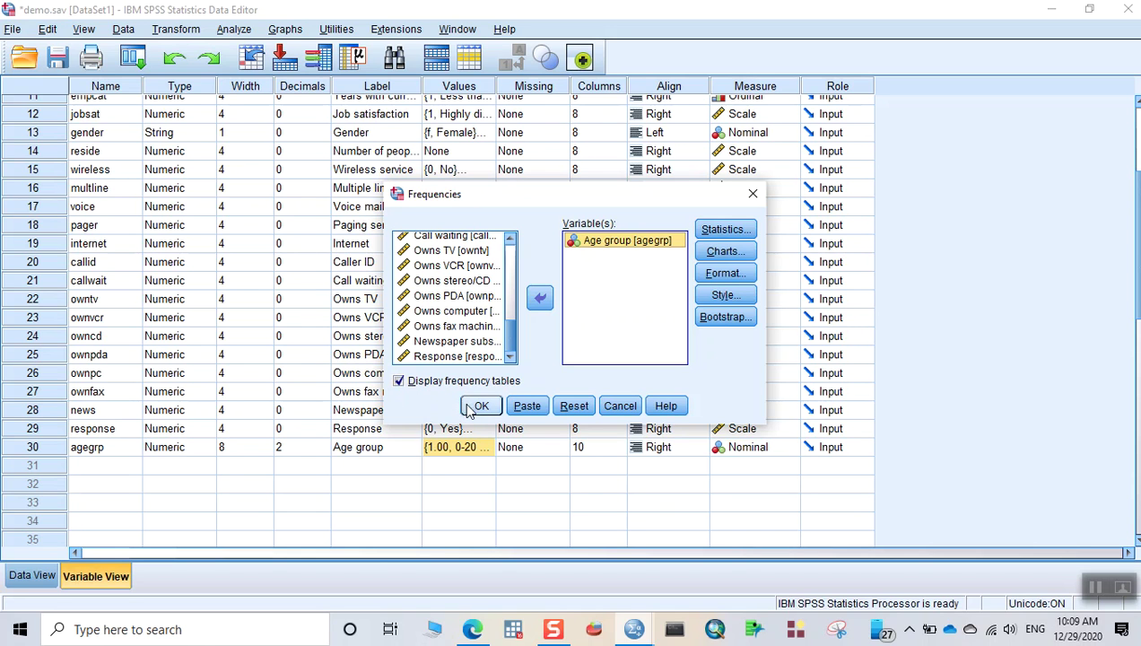
pyautogui.click(478, 405)
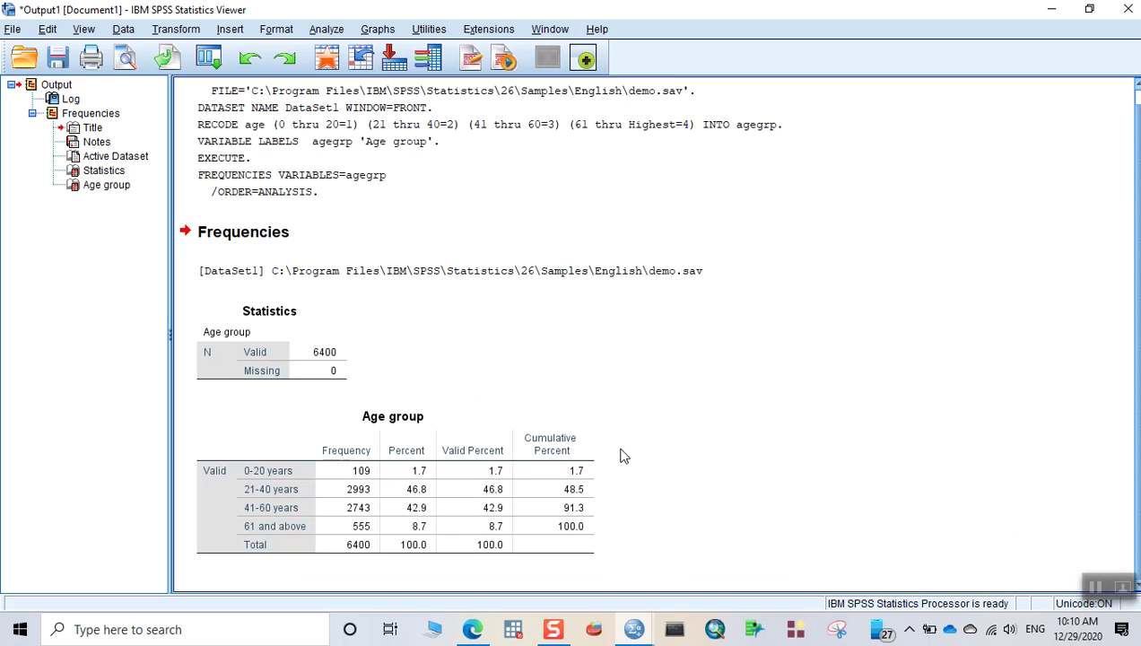
pyautogui.click(376, 501)
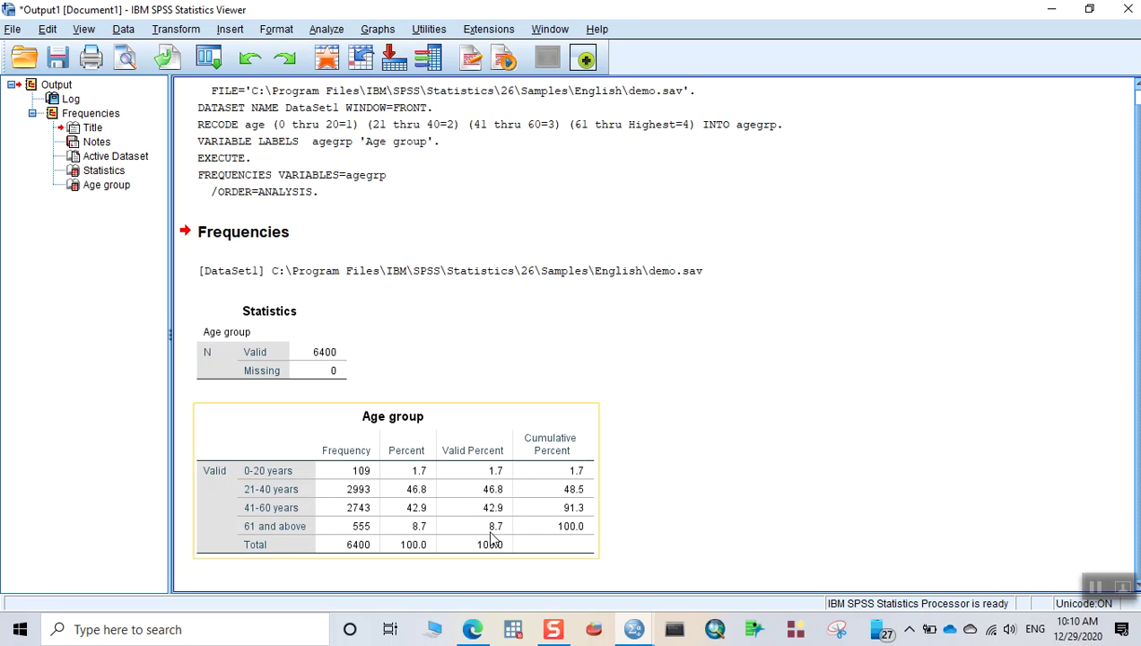
pyautogui.click(688, 524)
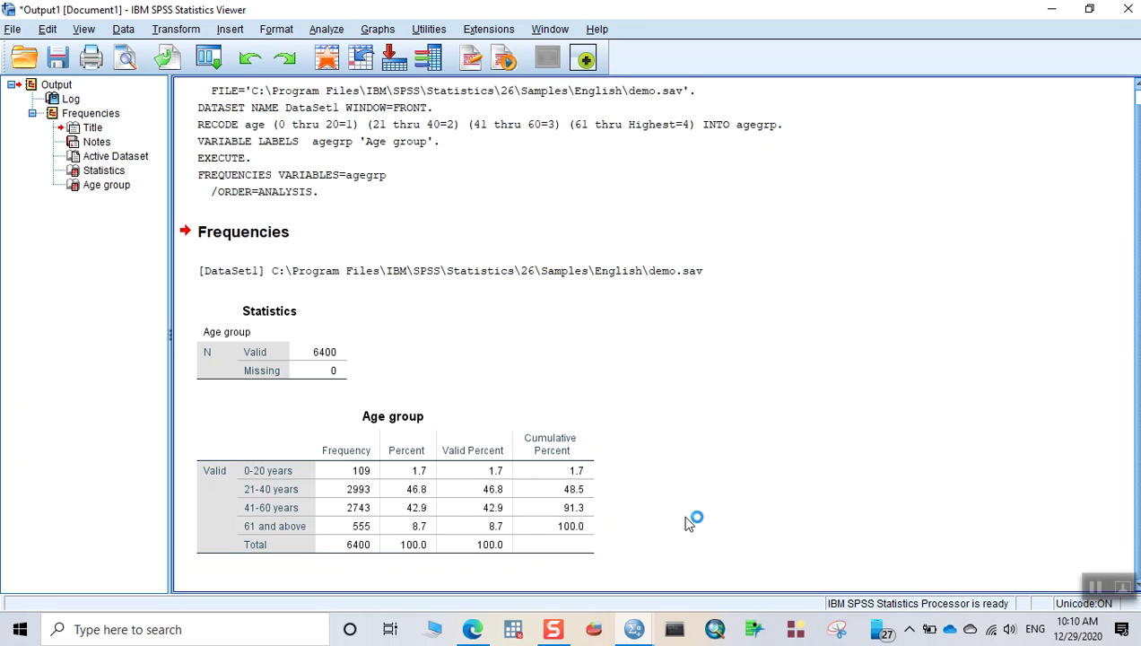
pyautogui.click(399, 471)
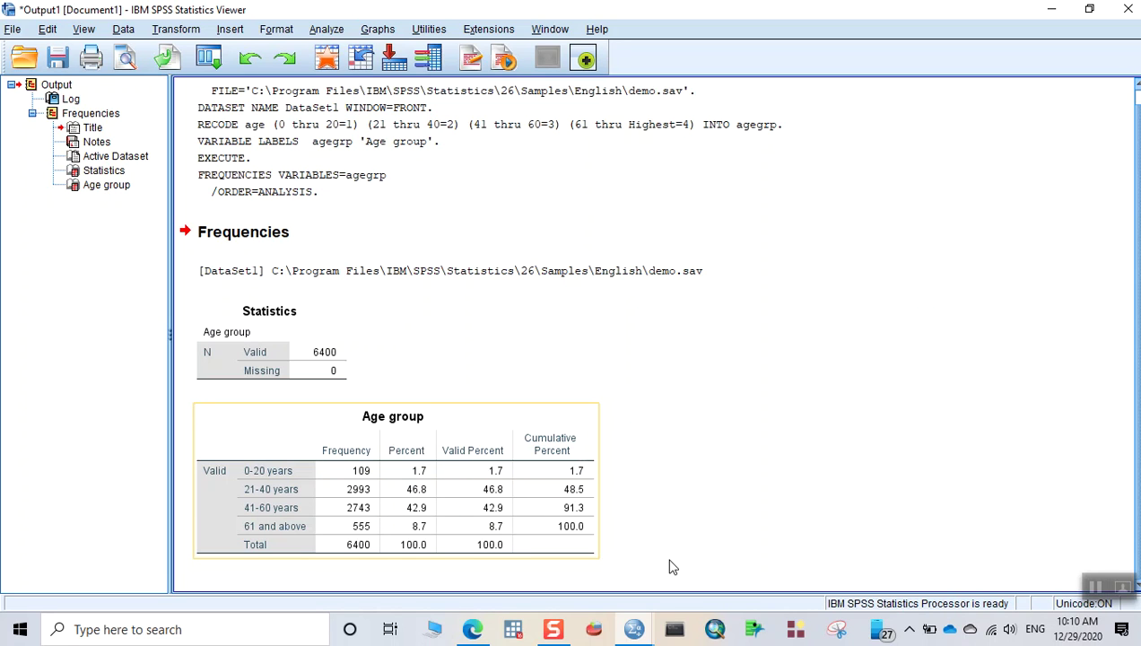
pyautogui.click(669, 567)
# Back in demo.sav, set up Frequencies with Age in years [age] as the analysed variable.
pyautogui.moveTo(644, 633)
pyautogui.click(733, 546)
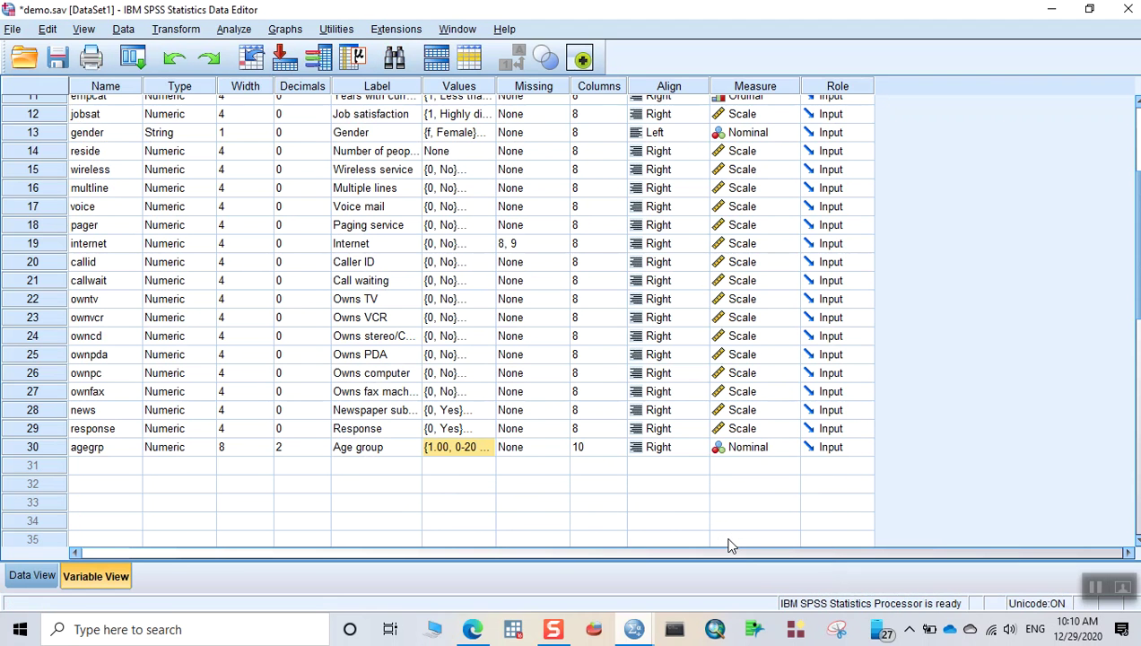
pyautogui.click(236, 31)
pyautogui.moveTo(378, 70)
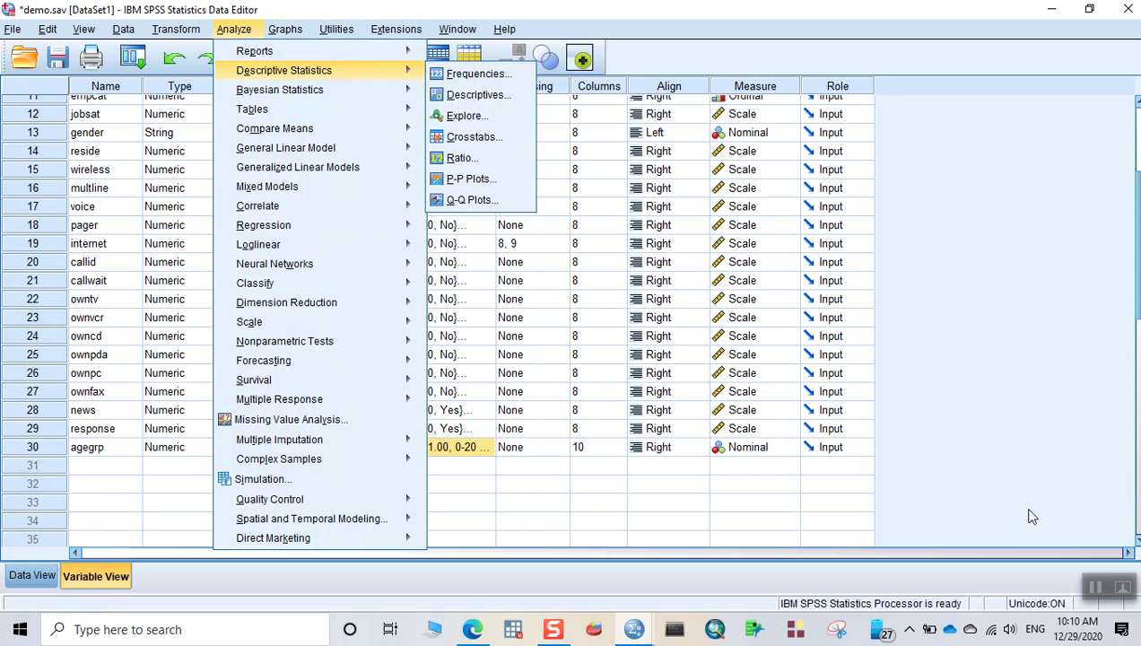
pyautogui.click(475, 73)
pyautogui.moveTo(513, 334); pyautogui.dragTo(513, 244)
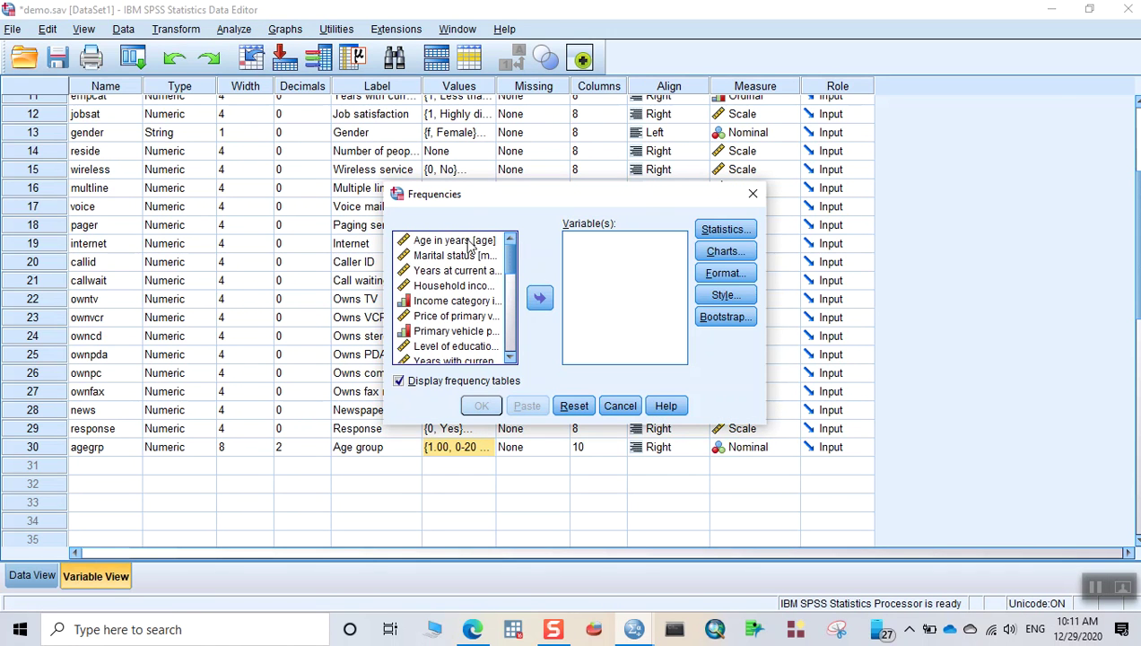
pyautogui.click(454, 241)
pyautogui.click(540, 299)
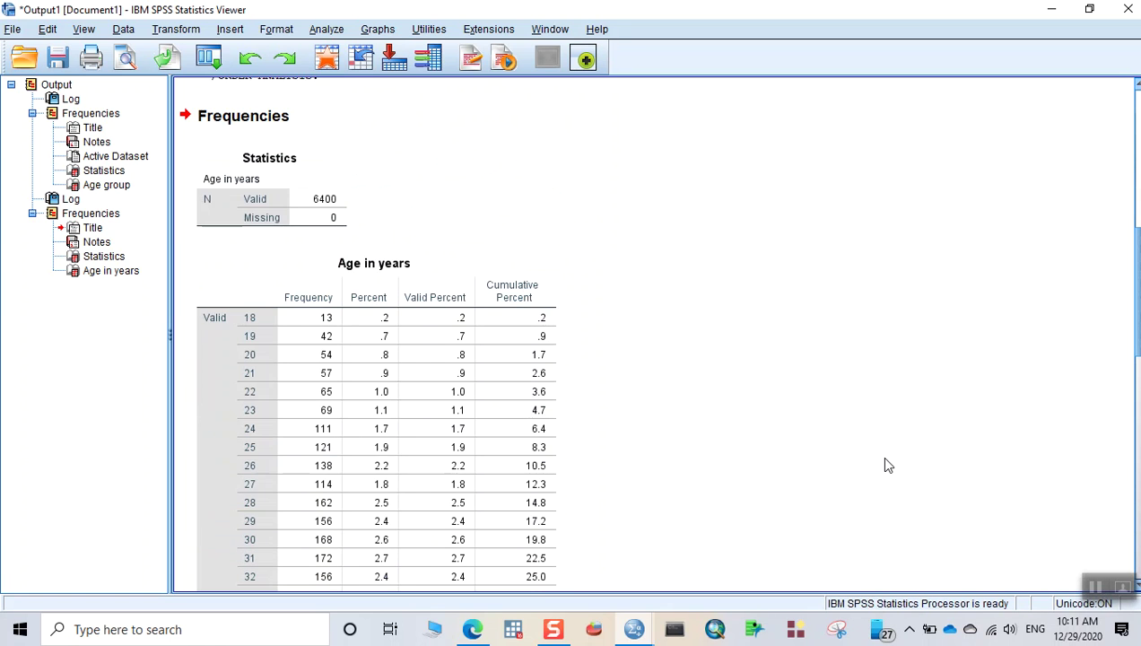
pyautogui.click(299, 247)
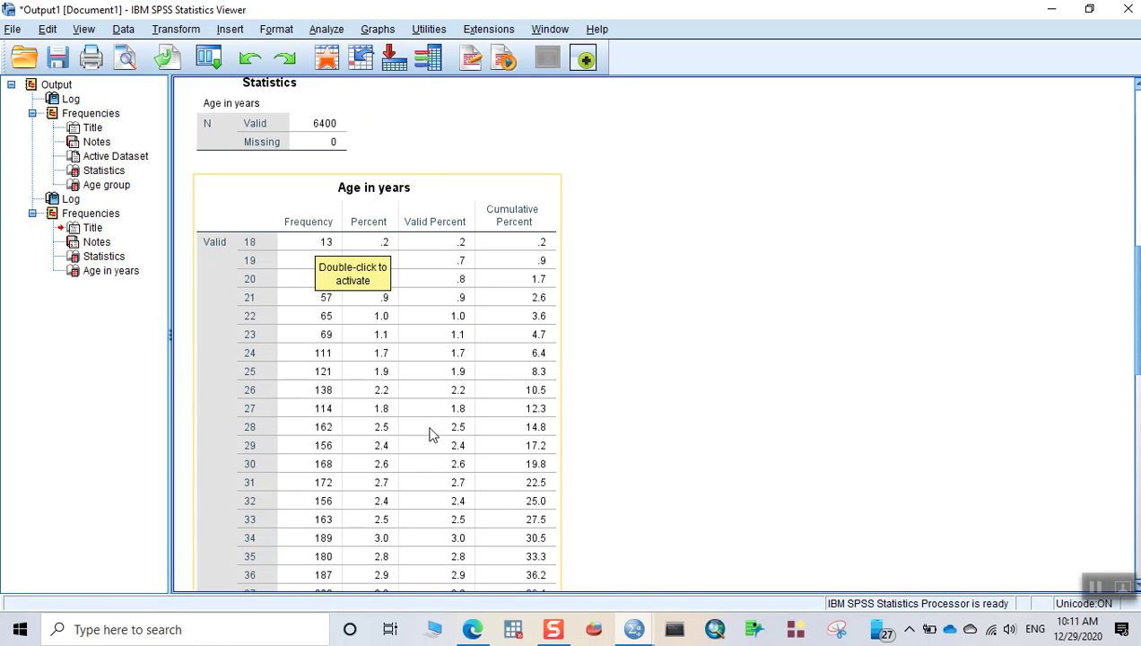
pyautogui.scroll(-5, 234, 300)
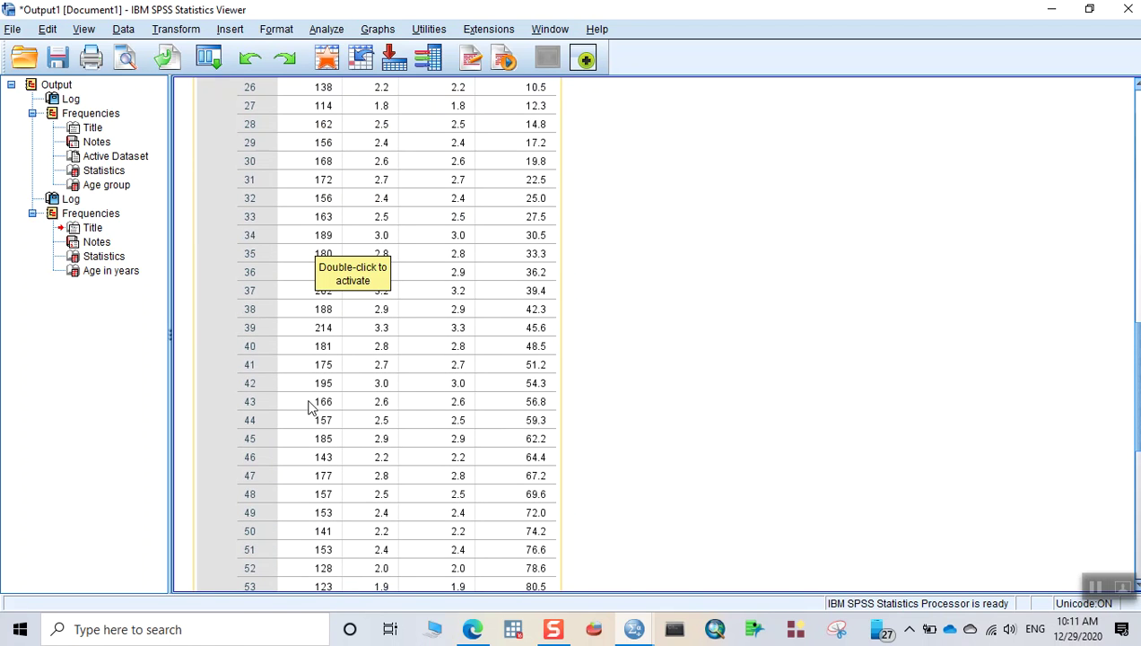
pyautogui.scroll(15, 308, 406)
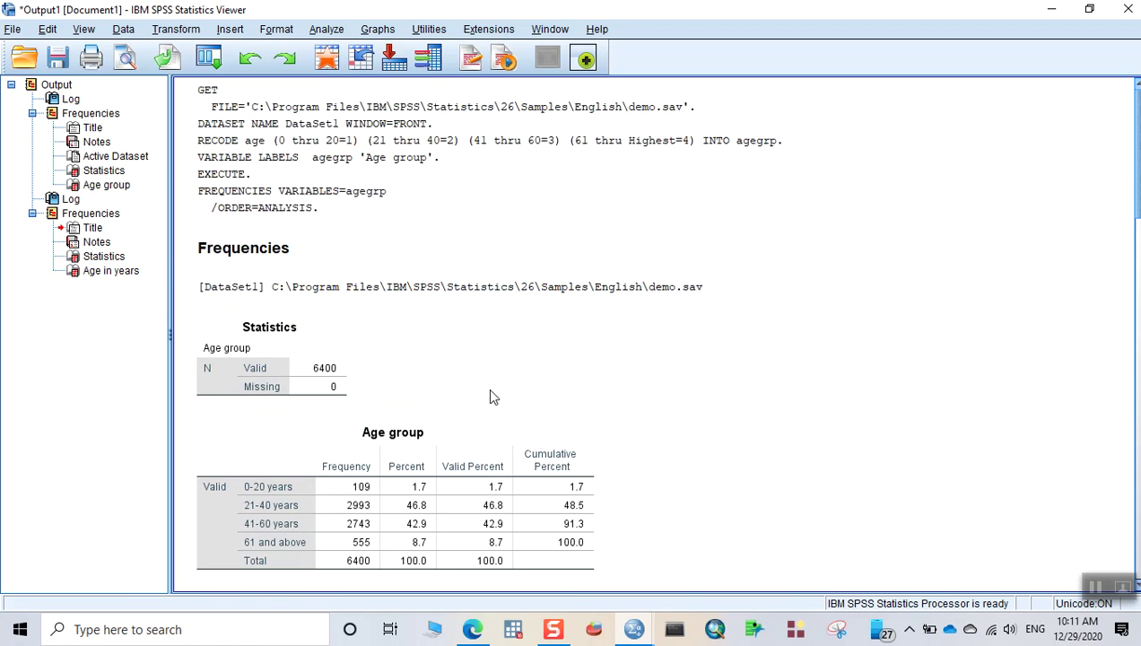
pyautogui.scroll(-1, 491, 397)
pyautogui.scroll(-1, 492, 398)
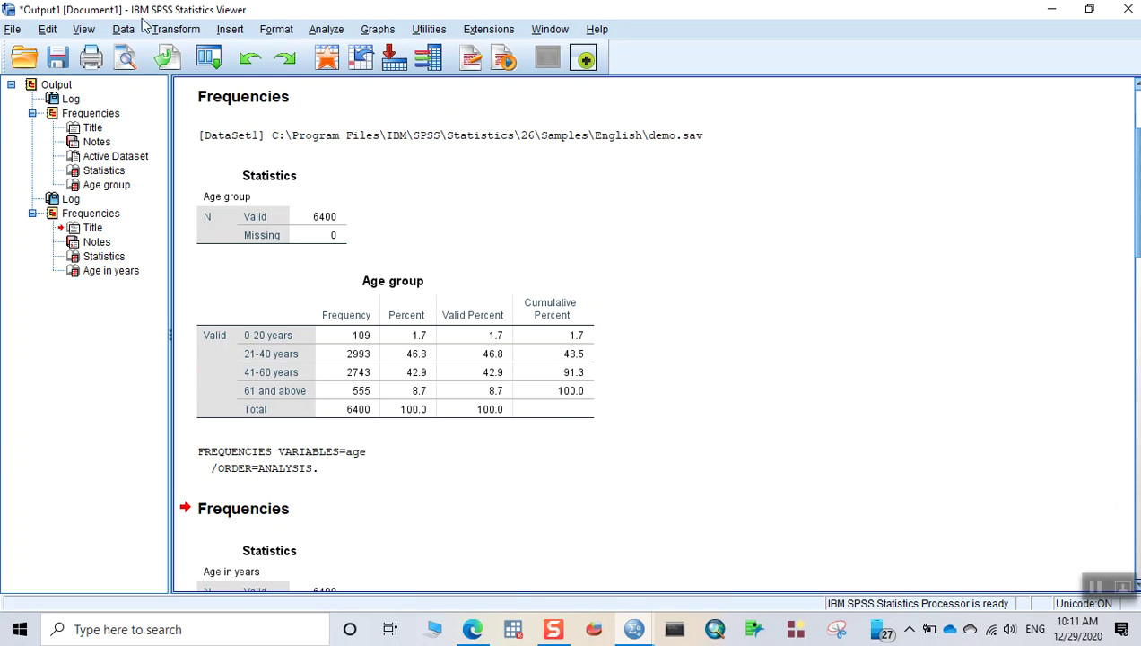
pyautogui.click(177, 30)
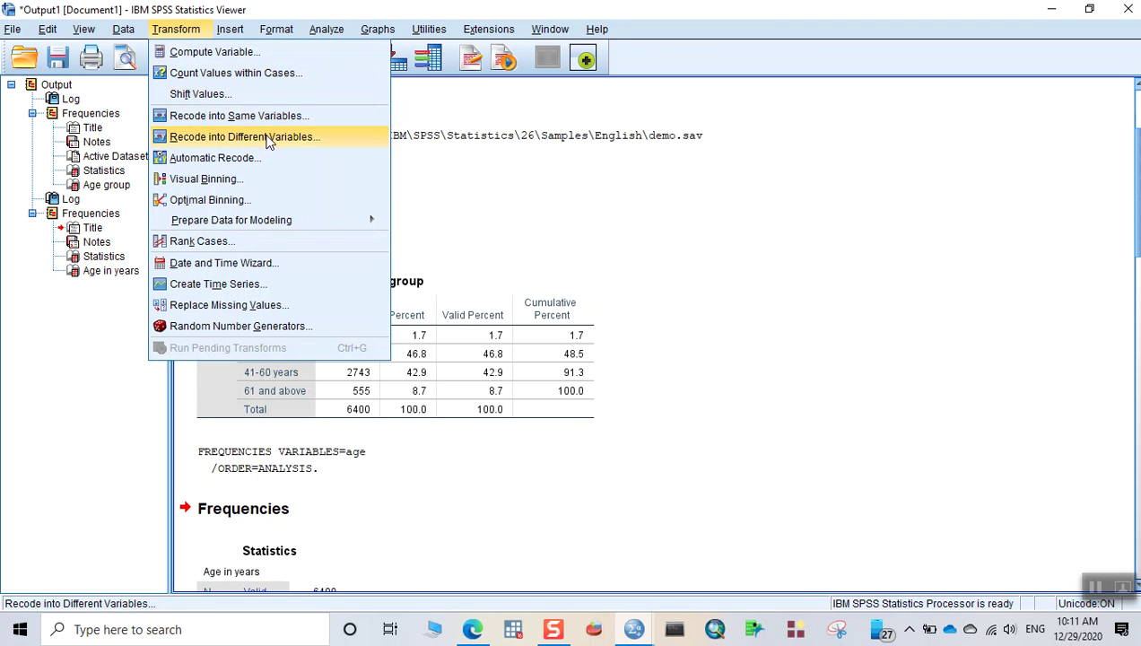
pyautogui.click(904, 334)
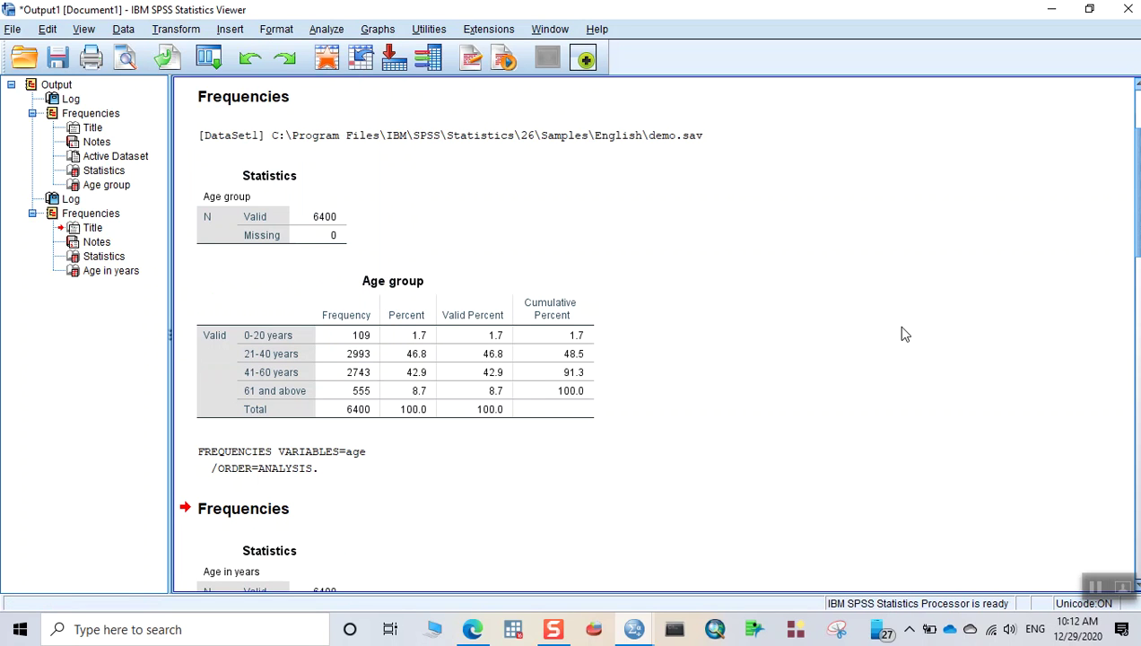